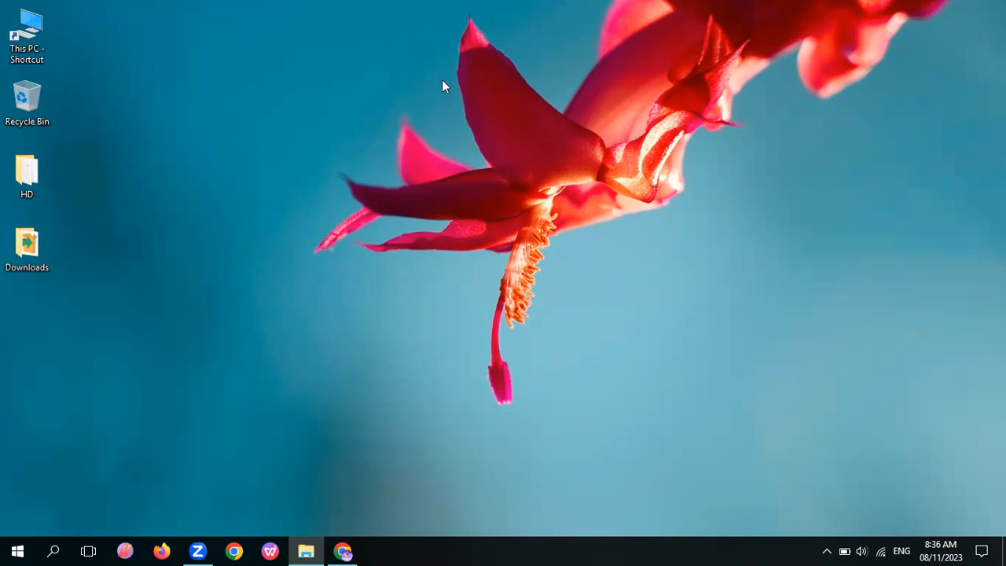
Switch to Chrome, search the web for "download vs code" and open the official Visual Studio Code download page
left_click(343, 551)
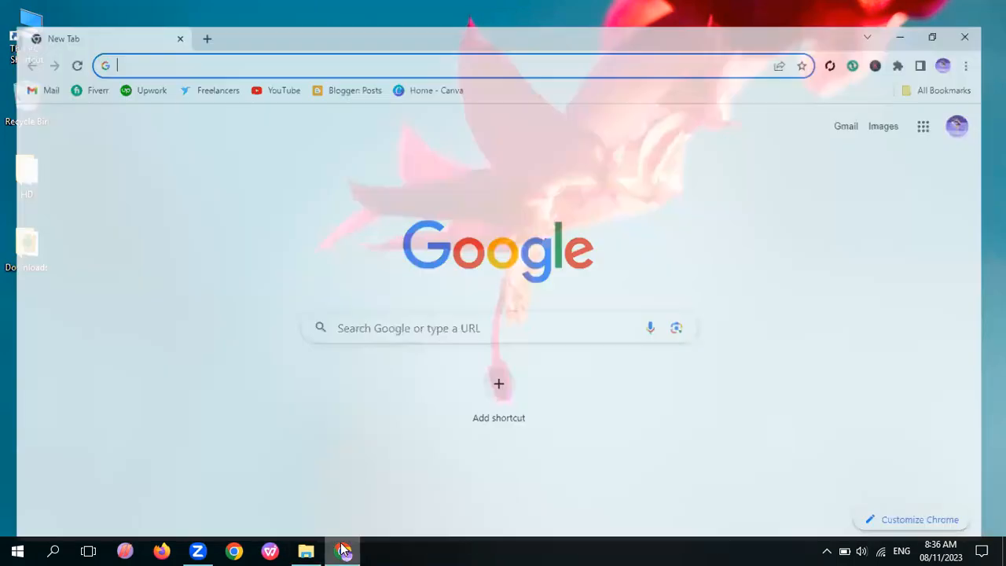
type("do")
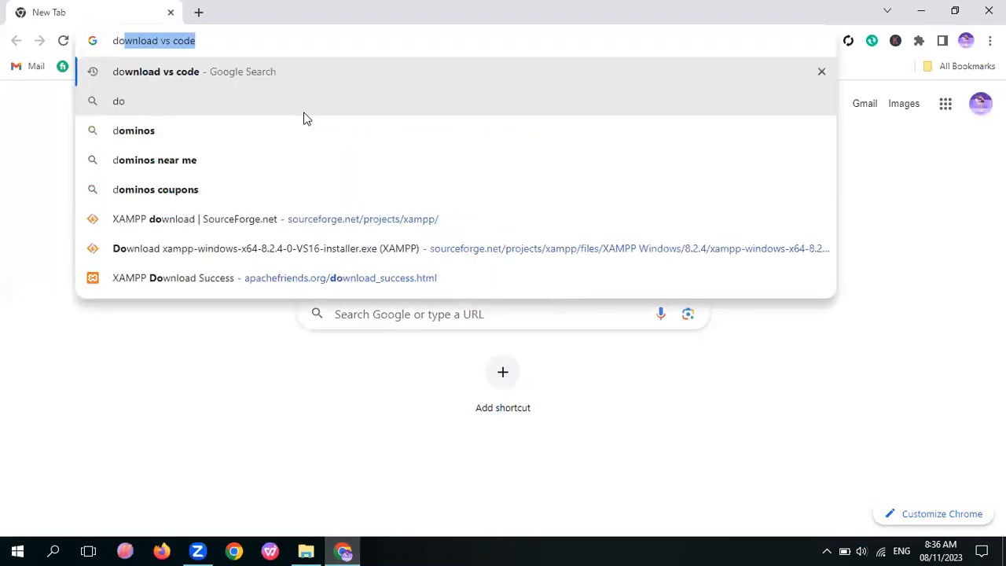
key("Right")
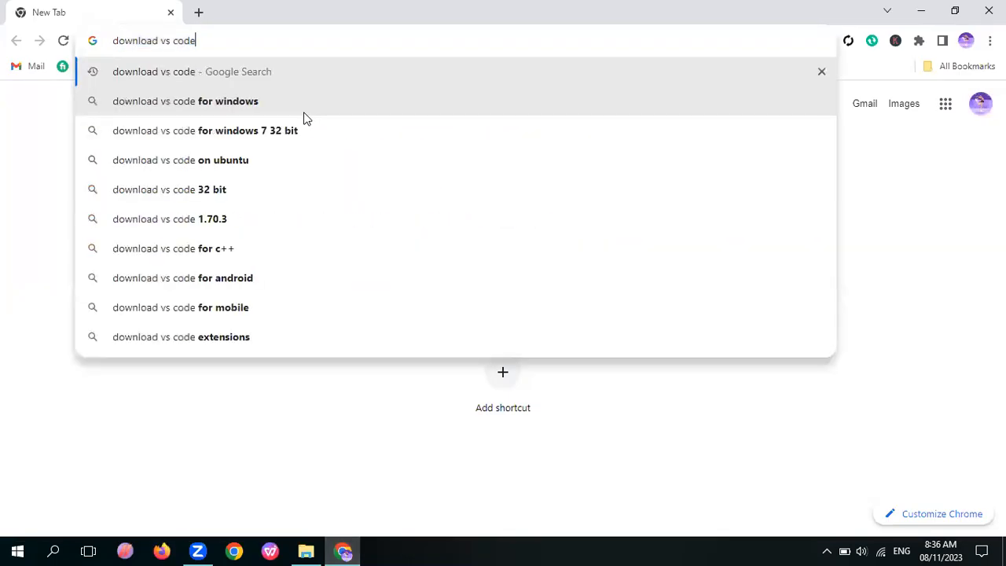
key("Return")
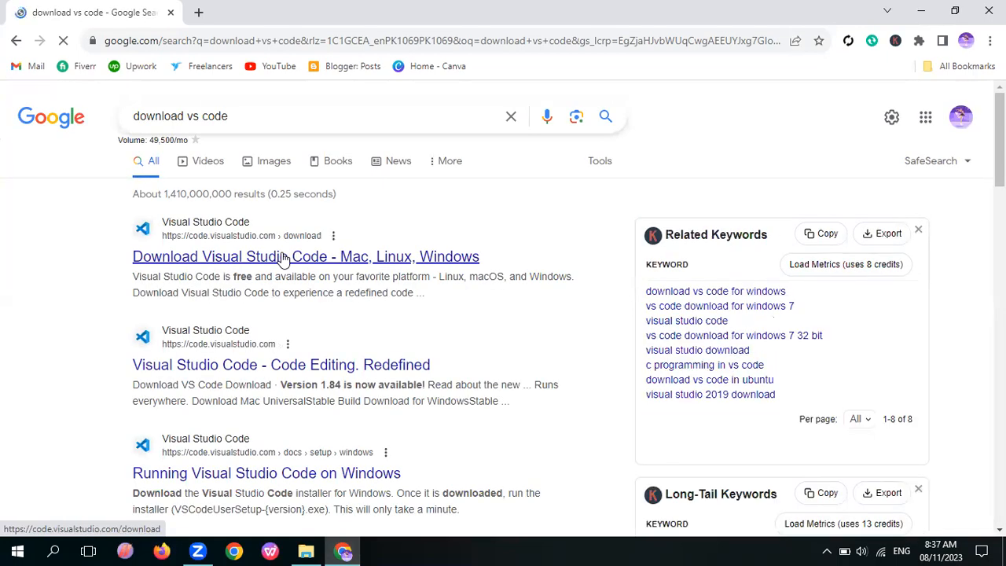
left_click(284, 258)
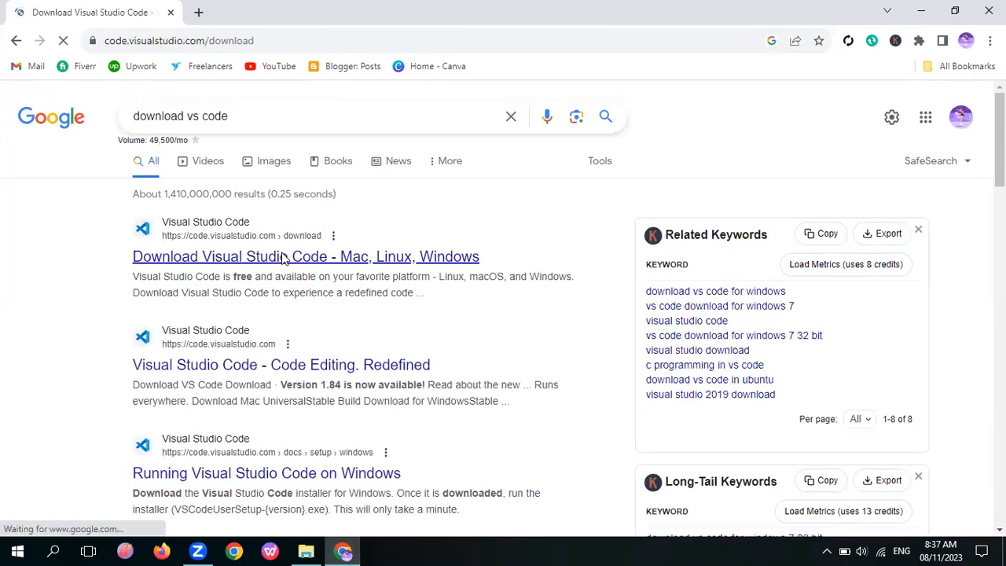
Download the Visual Studio Code installer for Windows 10, 11 from the download page
scroll(283, 276, "down", 2)
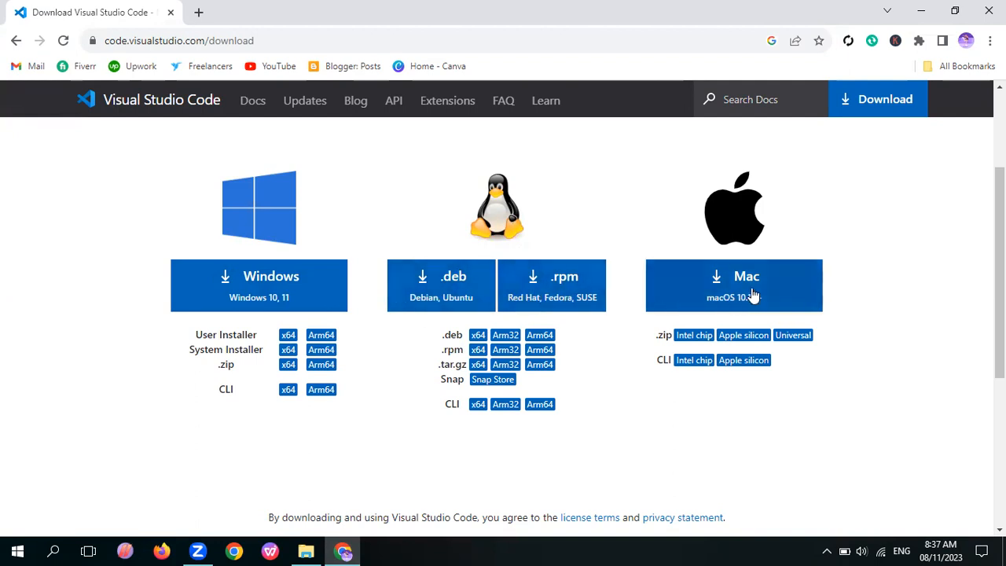
scroll(155, 266, "up", 1)
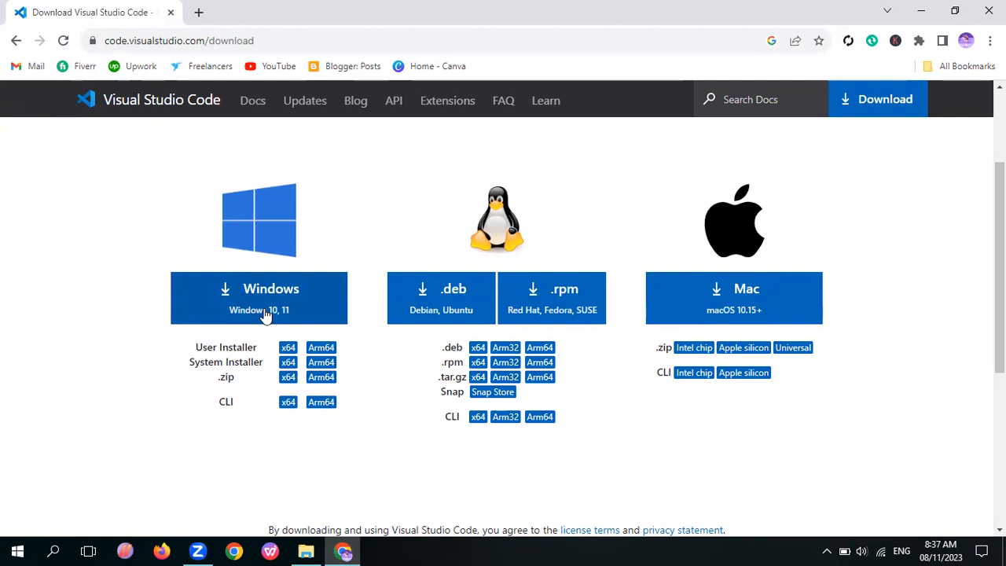
scroll(265, 314, "up", 1)
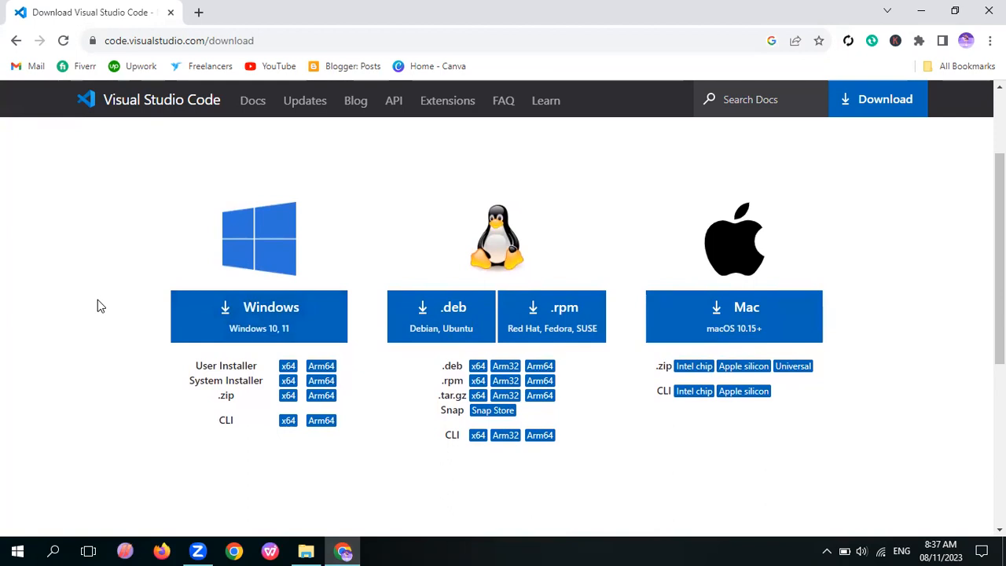
scroll(98, 301, "down", 1)
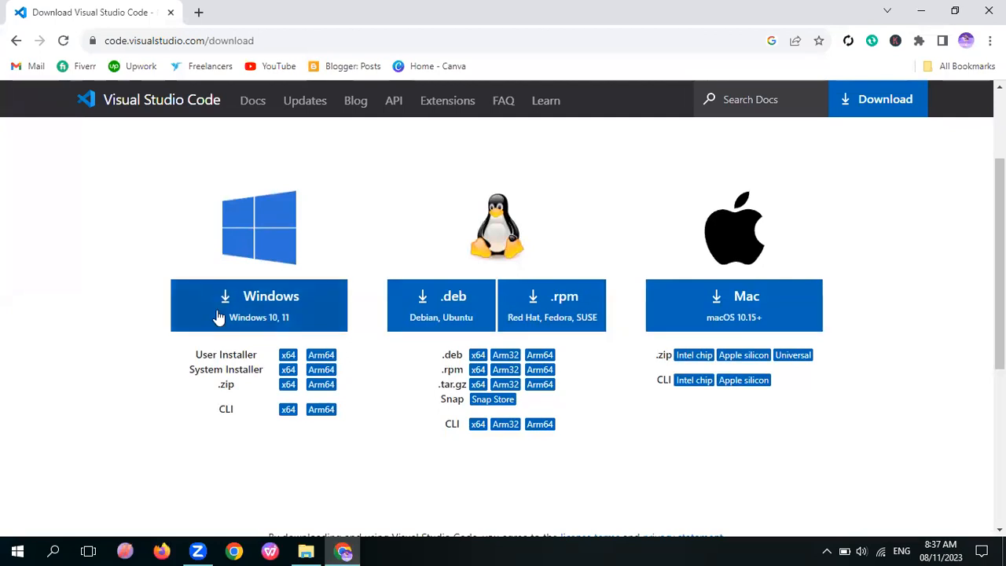
left_click(275, 306)
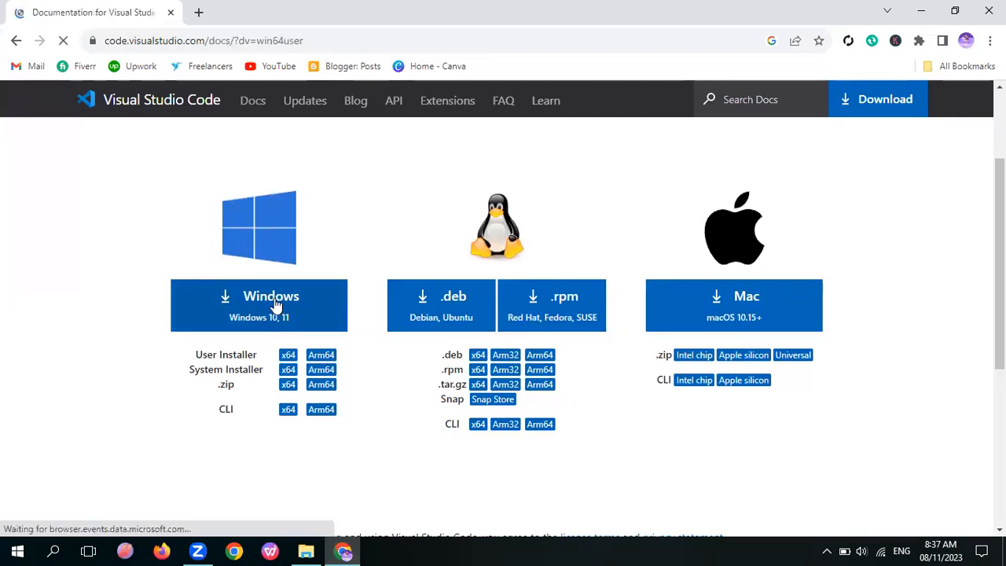
Check the download progress of VSCodeUserSetup-x64-1.84.1.exe in the browser's recent download history
scroll(275, 305, "down", 5)
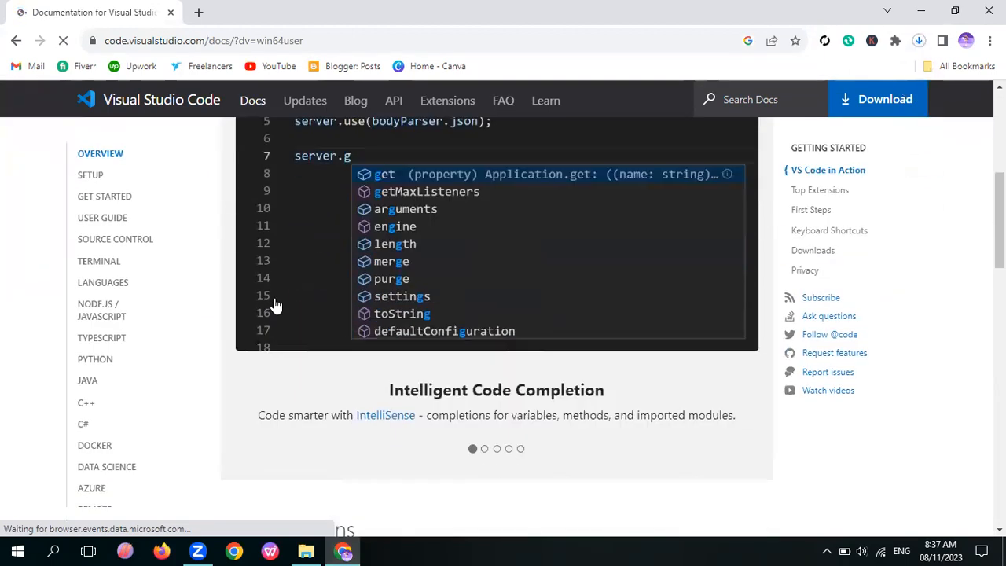
scroll(275, 306, "down", 2)
left_click(919, 40)
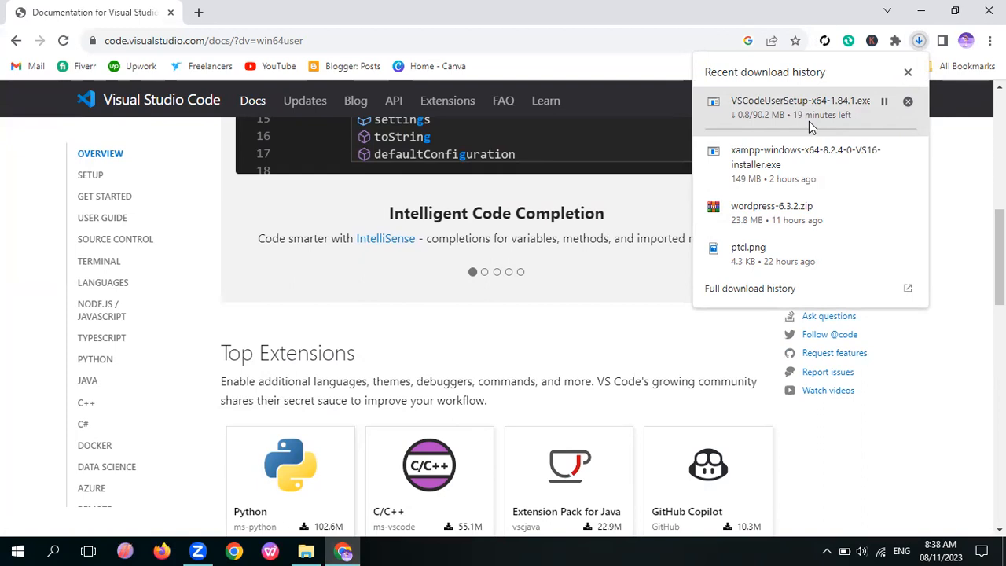
left_click(489, 75)
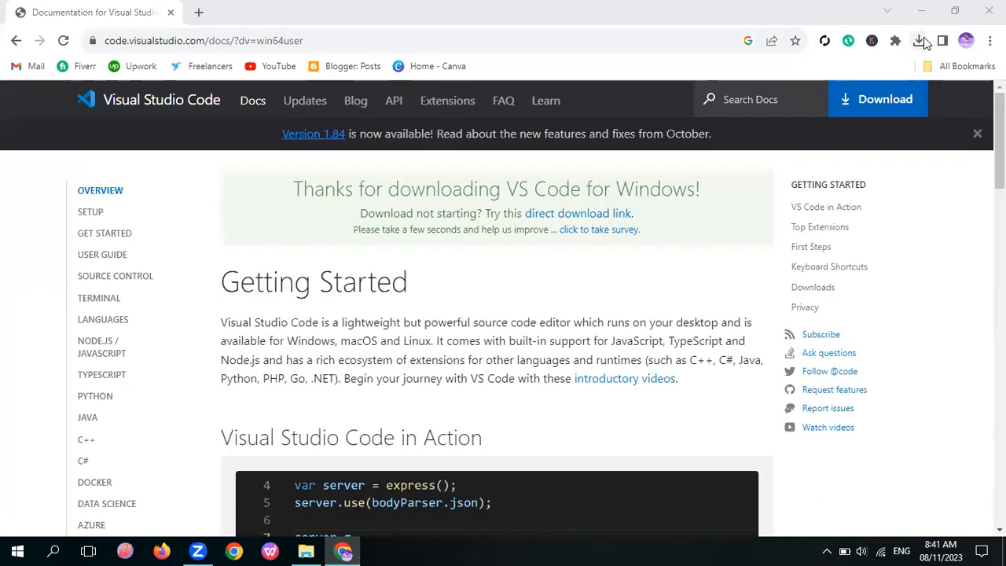
left_click(920, 41)
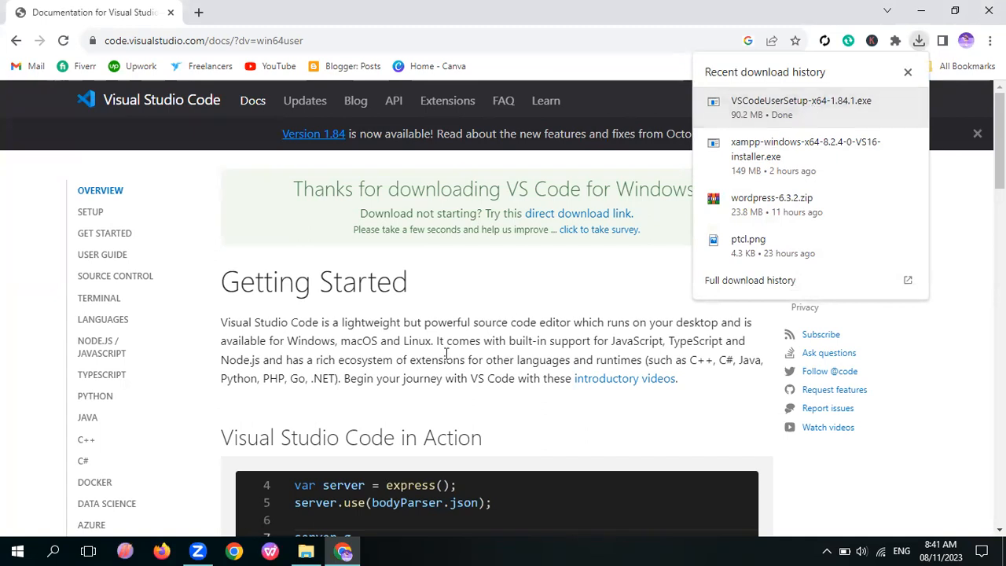
Switch to File Explorer, run VSCodeUserSetup-x64-1.84.1 from the Downloads folder and accept its license agreement
left_click(306, 551)
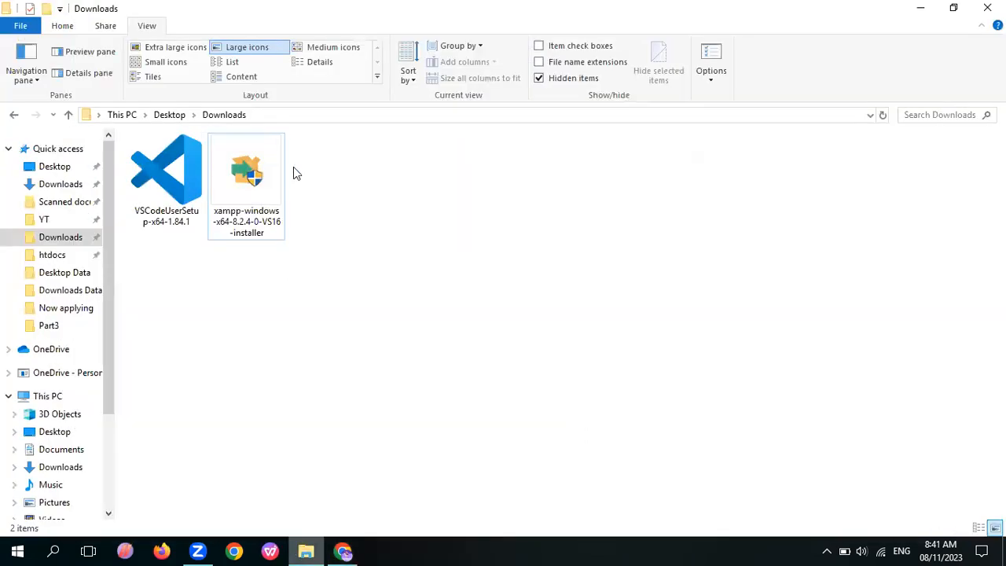
left_click(138, 182)
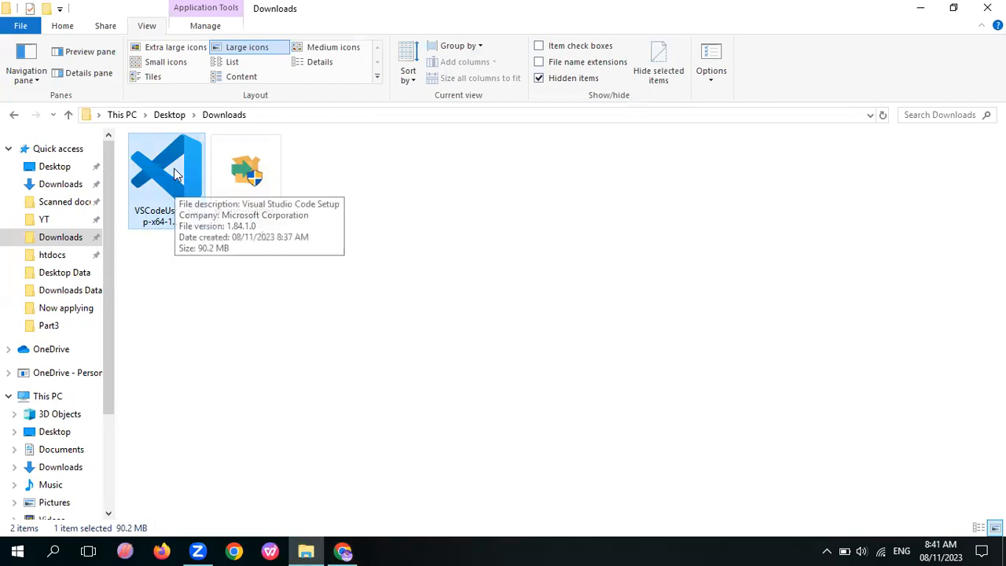
double_click(176, 174)
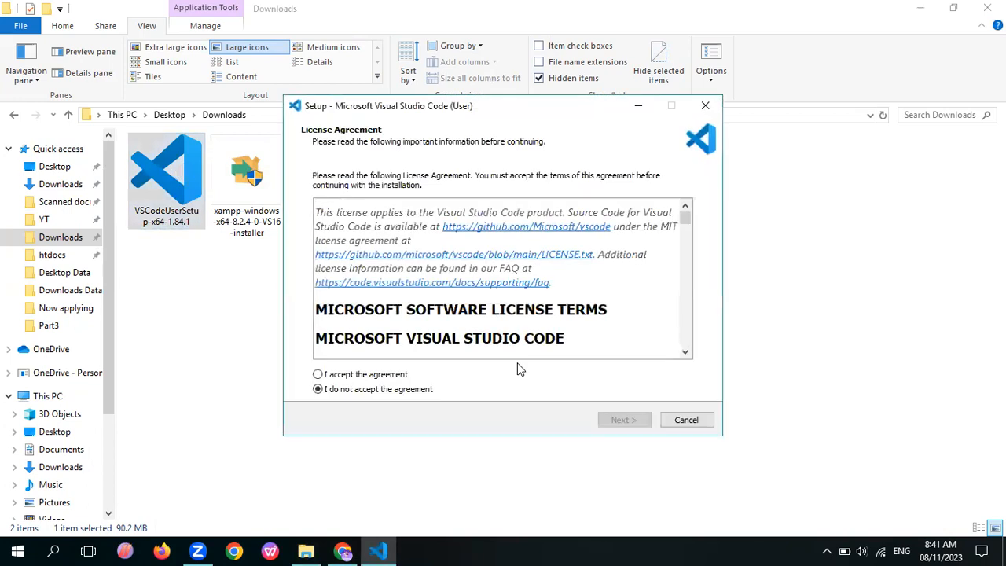
left_click(341, 377)
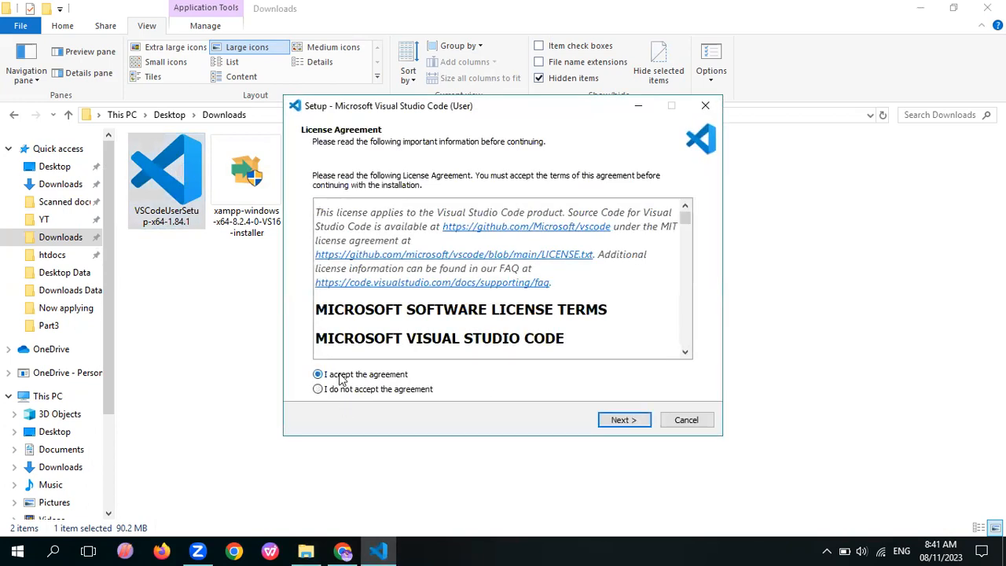
left_click(634, 422)
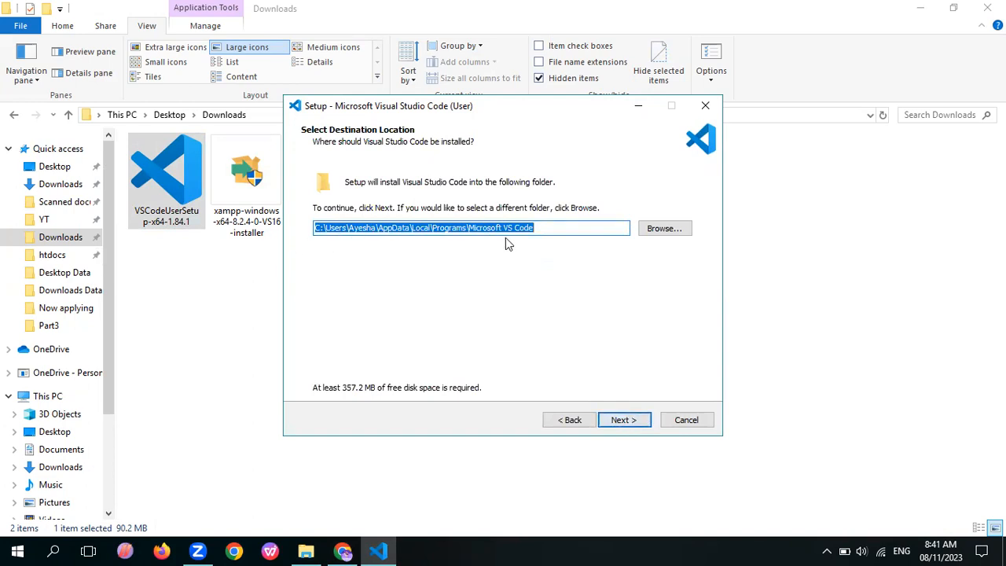
Set the installation folder to F:\VS code\Microsoft VS Code and continue the setup
left_click(449, 71)
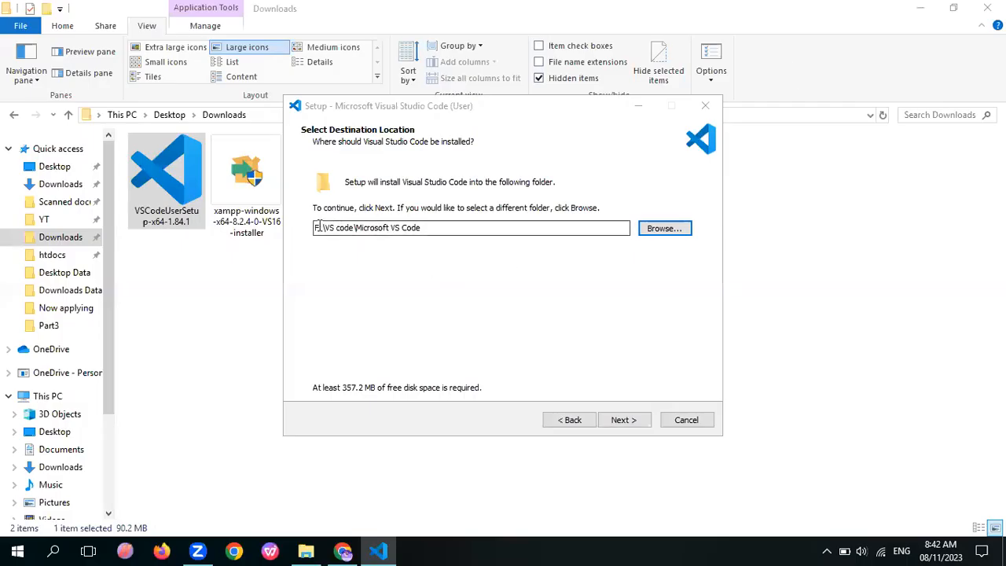
double_click(330, 227)
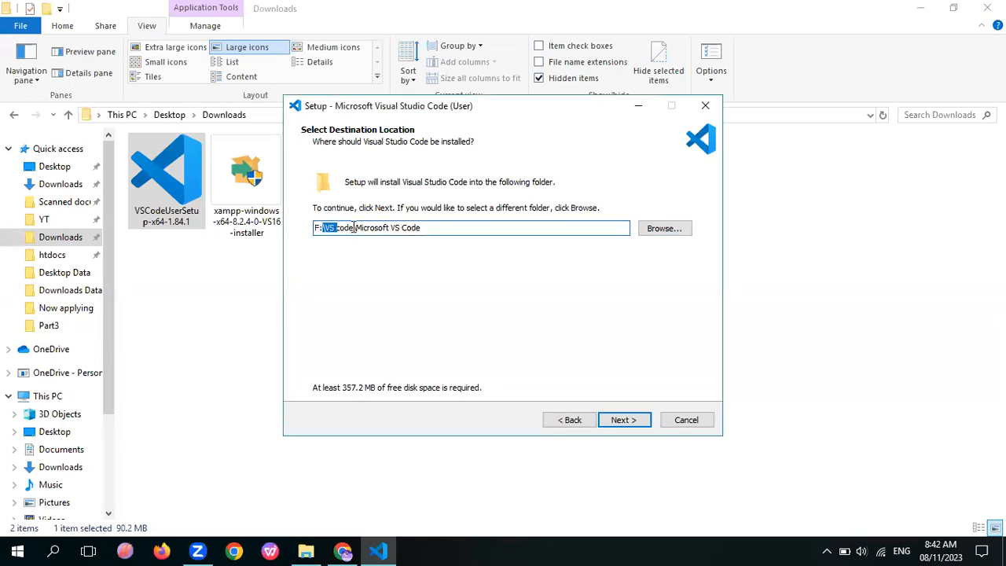
left_click(635, 421)
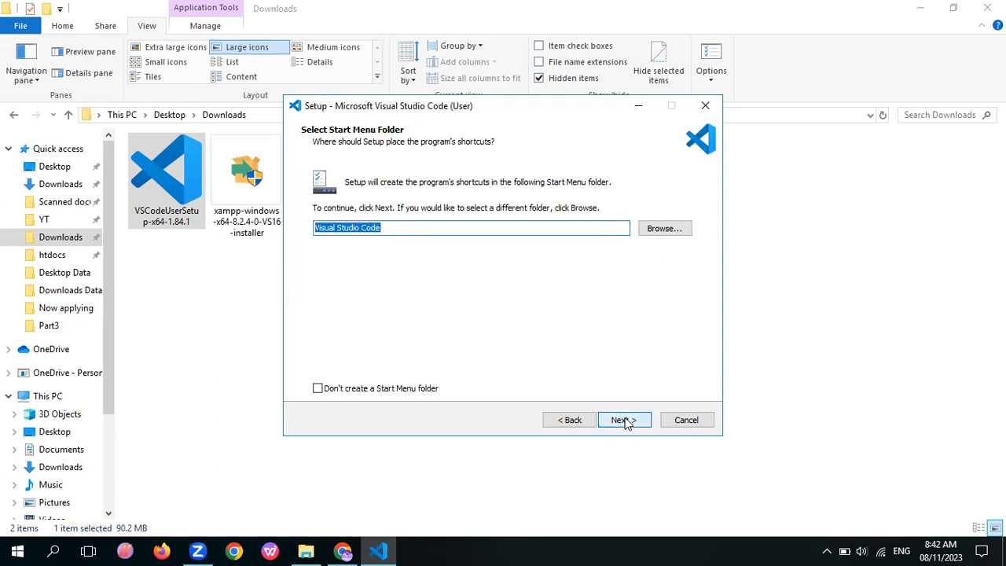
Keep the Visual Studio Code Start Menu folder, enable the desktop icon and start the installation
left_click(626, 421)
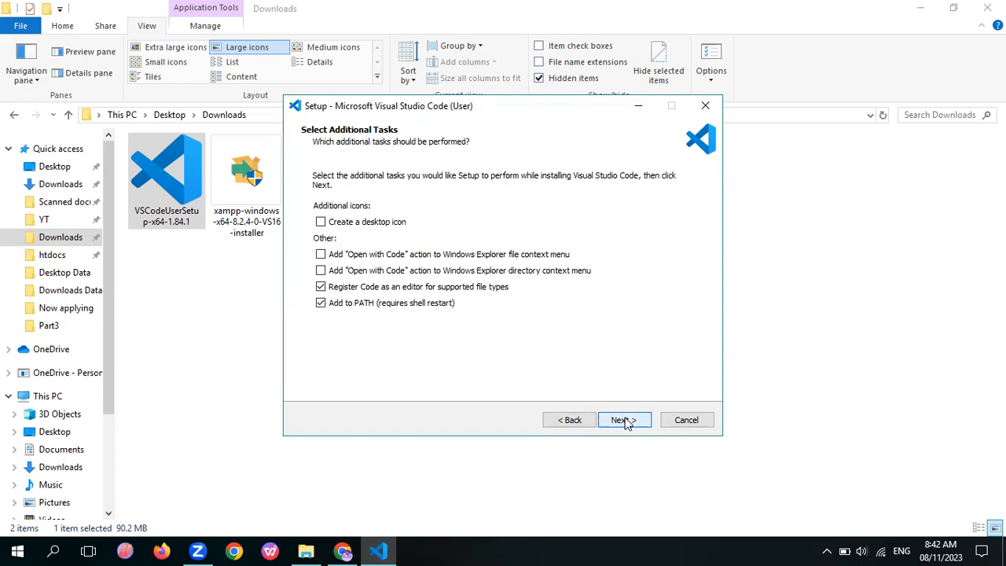
left_click(365, 224)
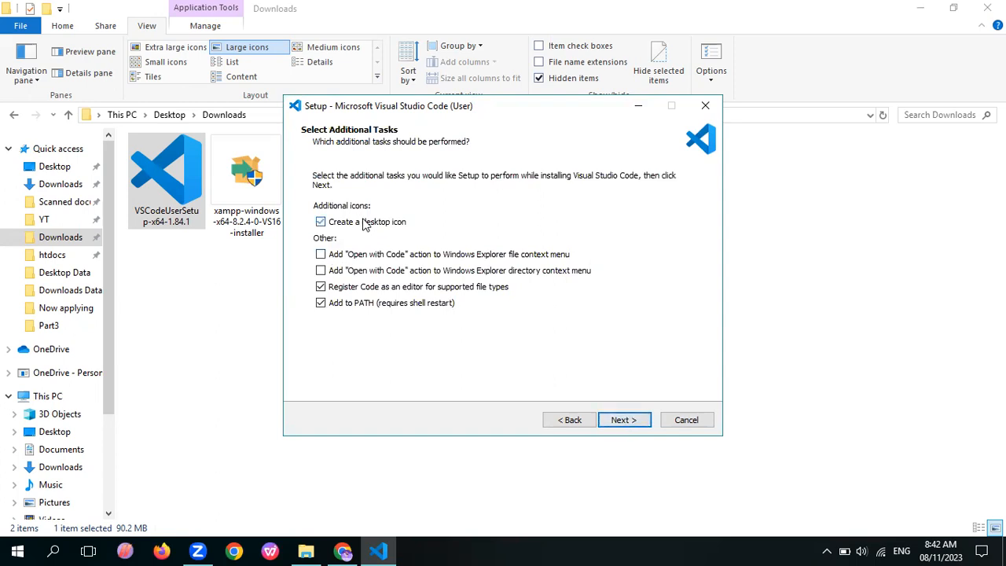
left_click(624, 421)
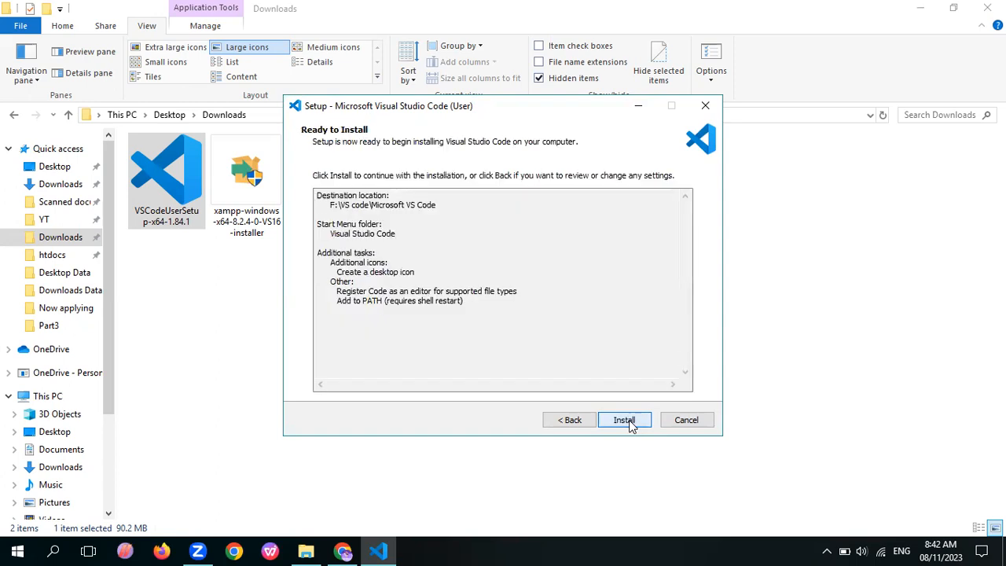
left_click(627, 421)
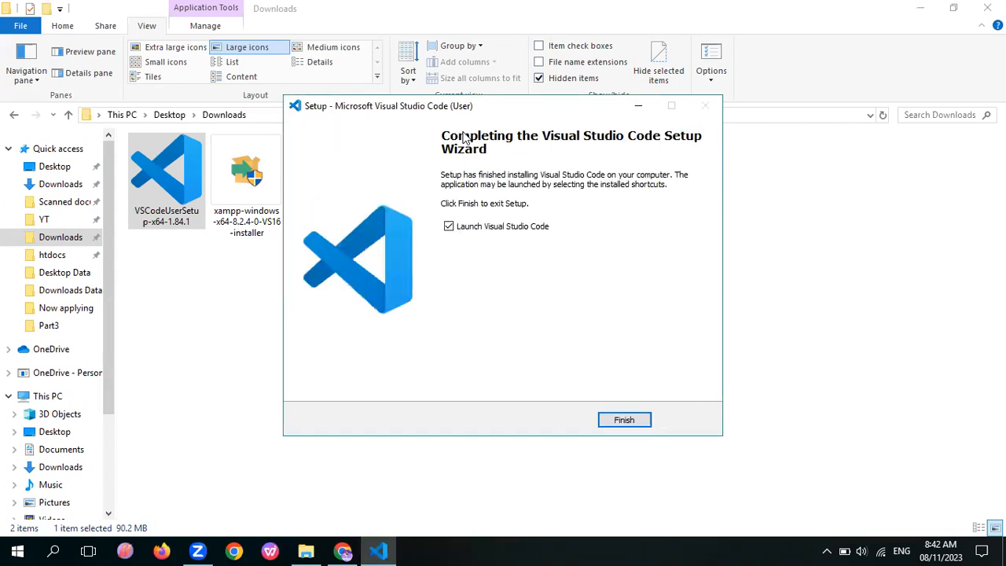
Finish the setup with Visual Studio Code launched, and choose the Light High Contrast theme in its maximized window
left_click(625, 420)
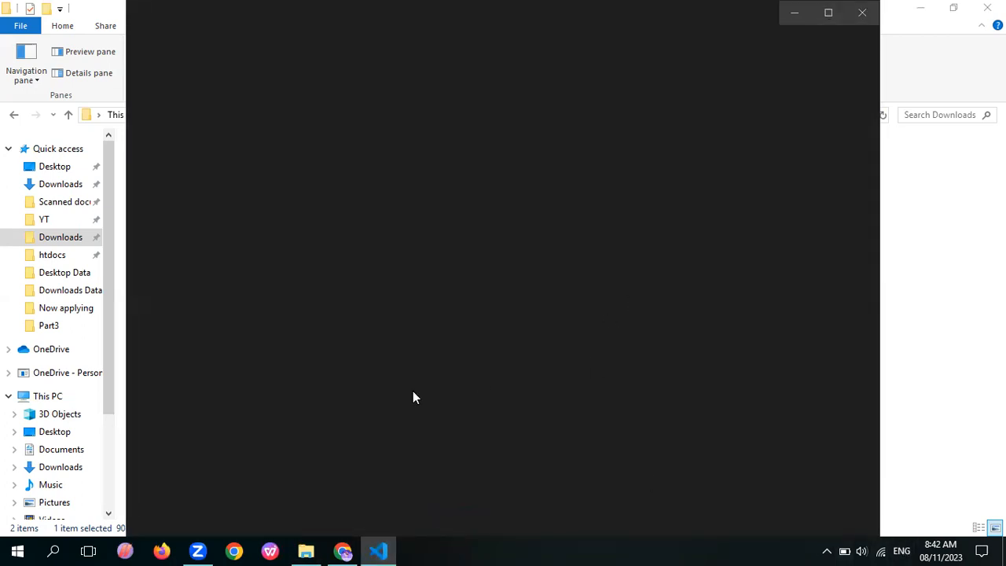
left_click(830, 12)
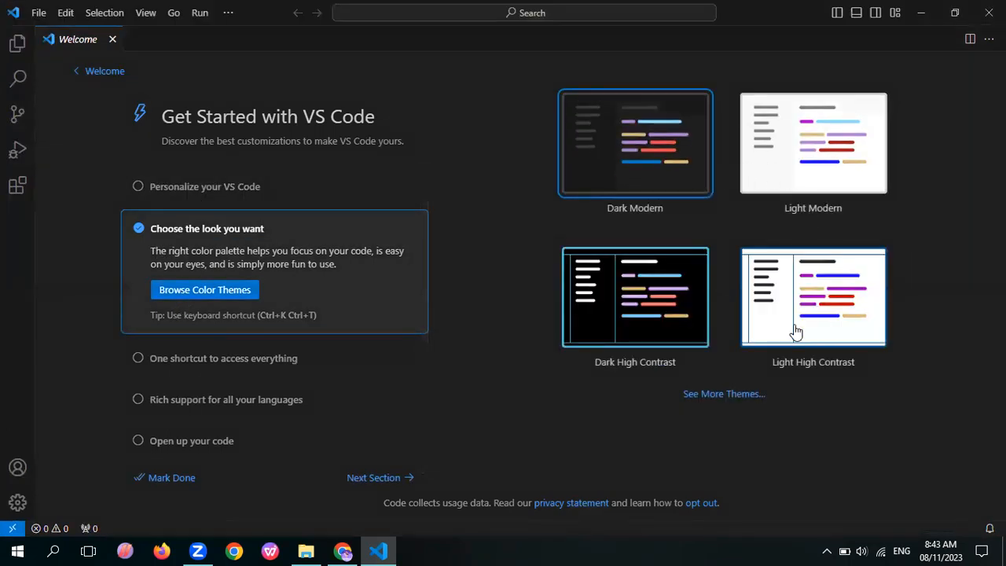
left_click(804, 288)
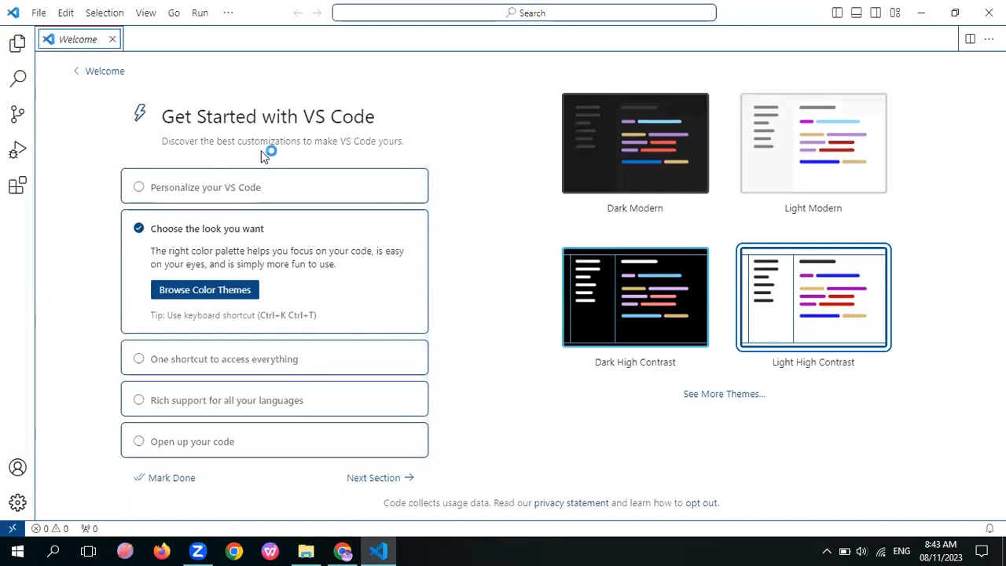
Go on to the Learn the Fundamentals walkthrough section and mark it as done
left_click(378, 478)
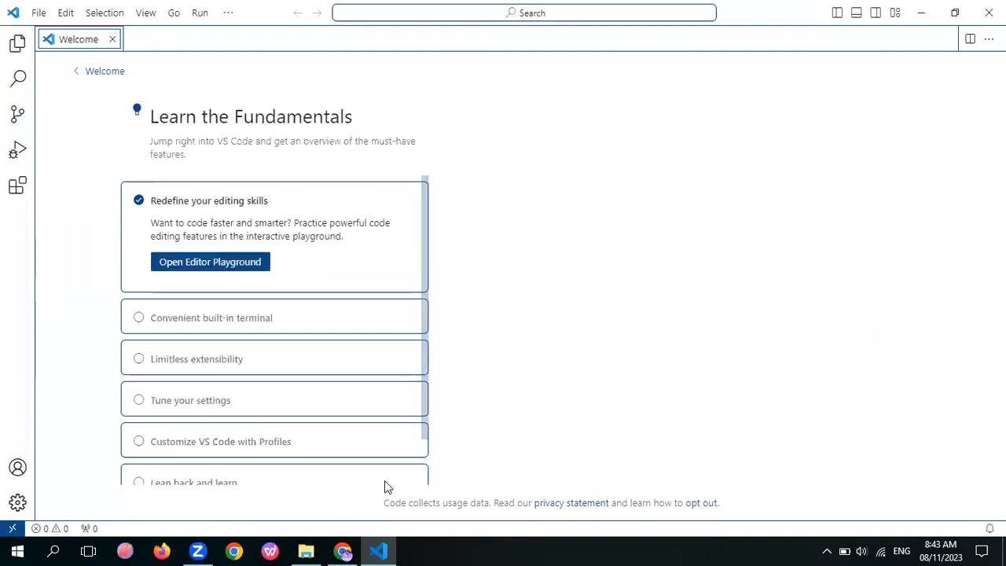
scroll(359, 396, "down", 2)
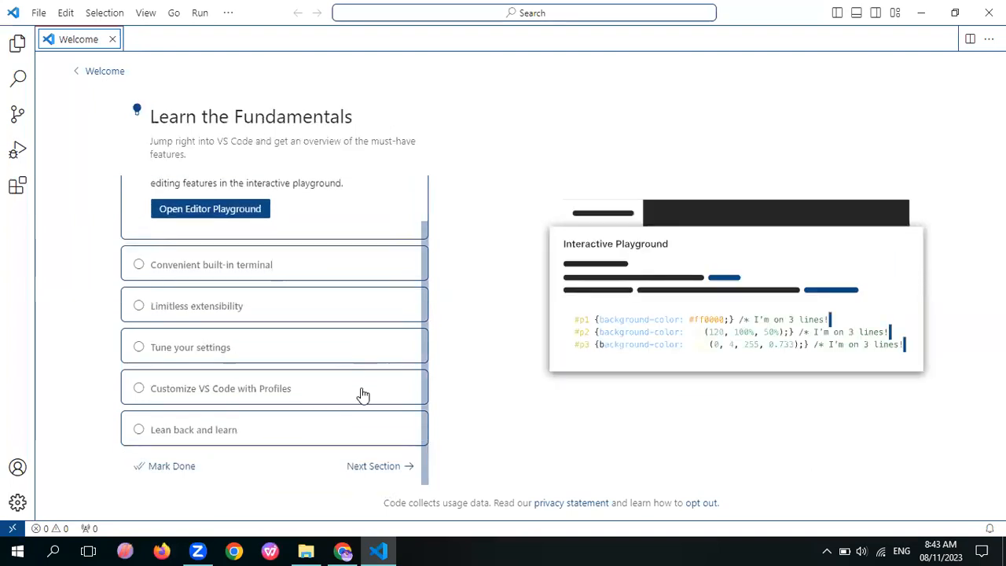
left_click(176, 468)
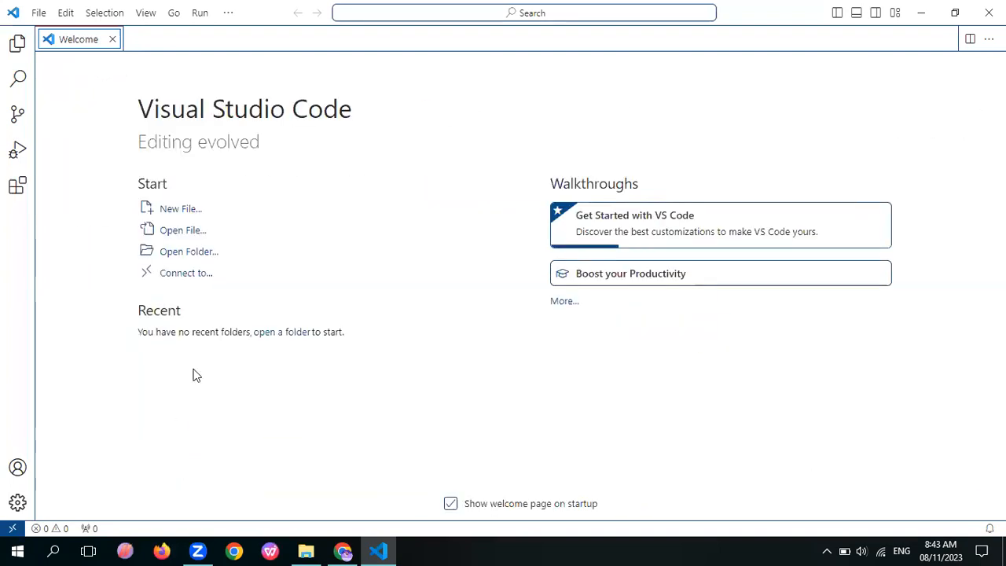
Show the Visual Studio Code file Explorer and open the HTML folder in it
left_click(19, 44)
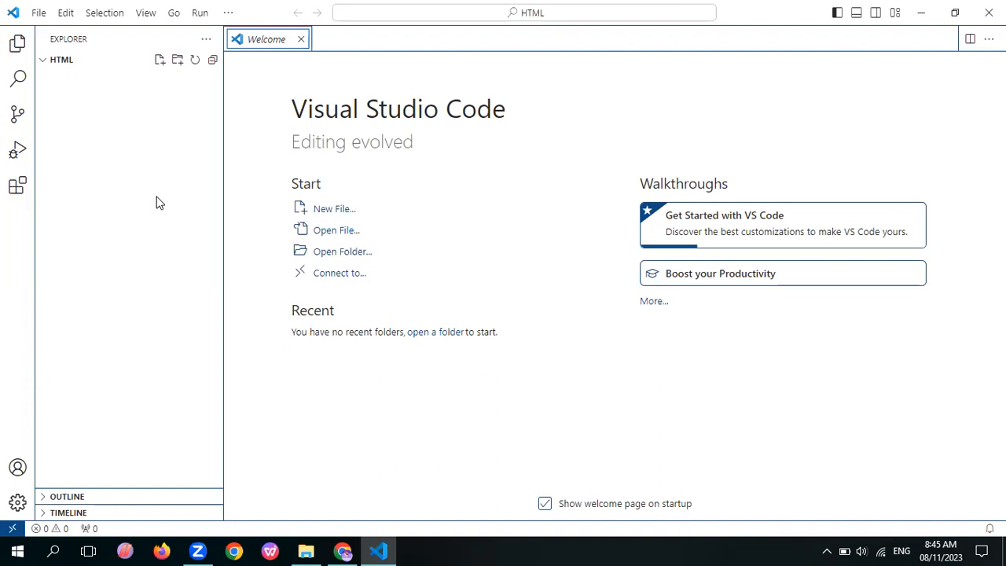
Switch to File Explorer and open the htdocs folder inside the YT folder
left_click(306, 551)
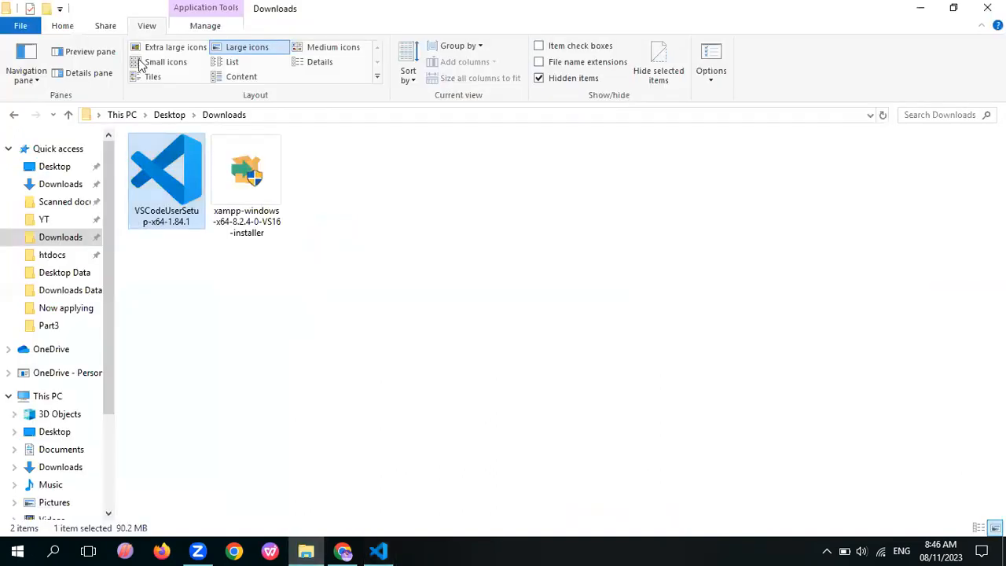
left_click(46, 220)
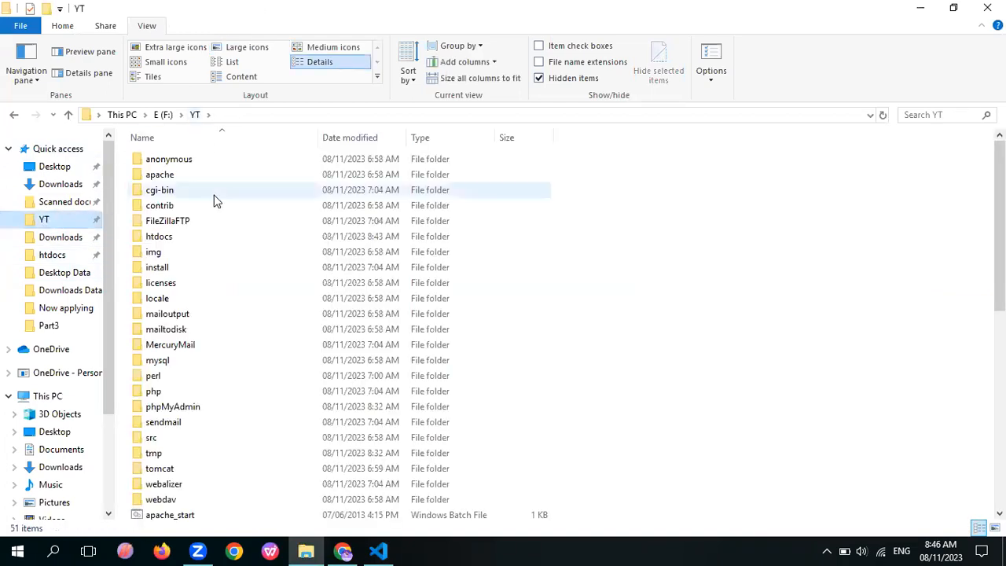
scroll(217, 201, "down", 1)
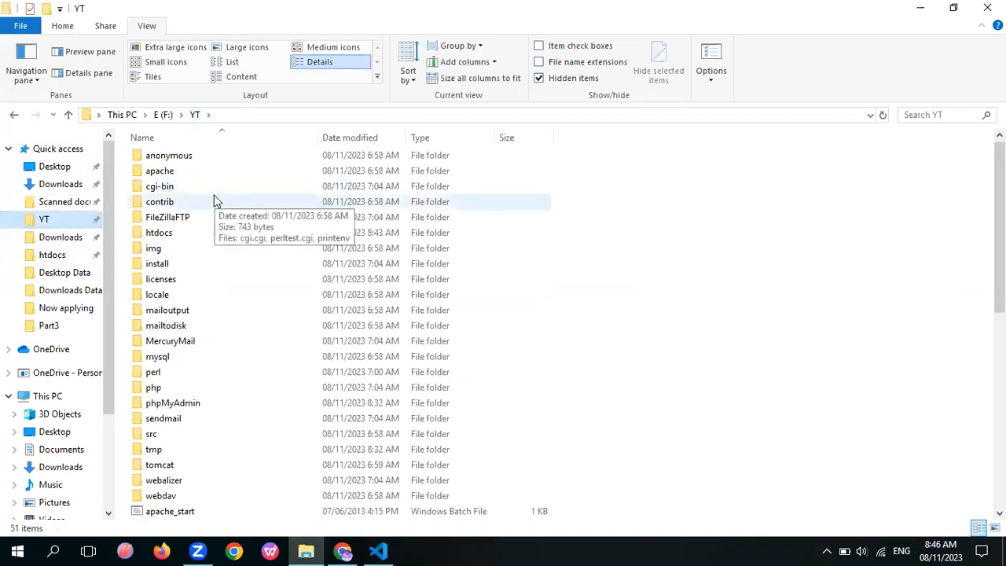
left_click(179, 233)
scroll(178, 233, "up", 1)
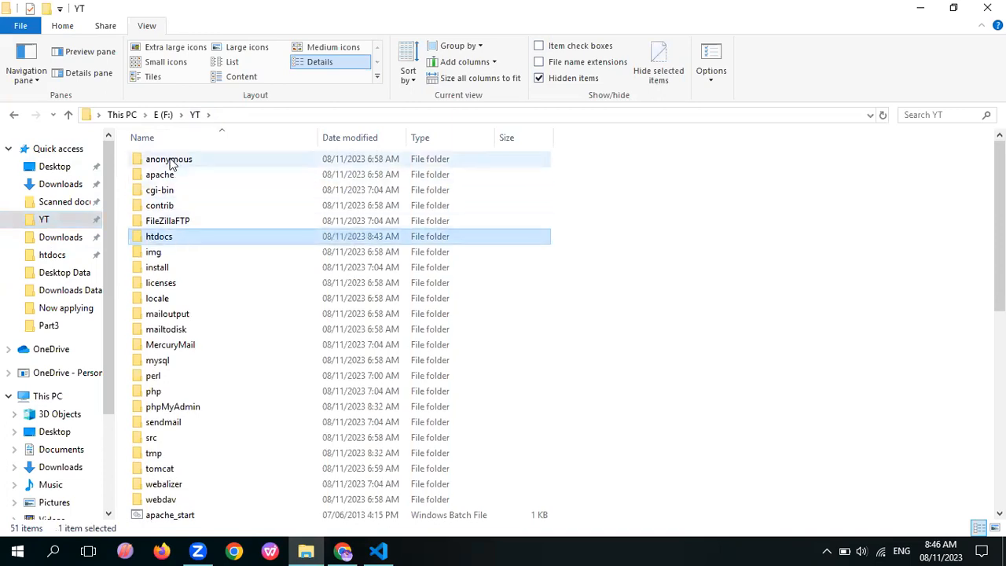
double_click(170, 241)
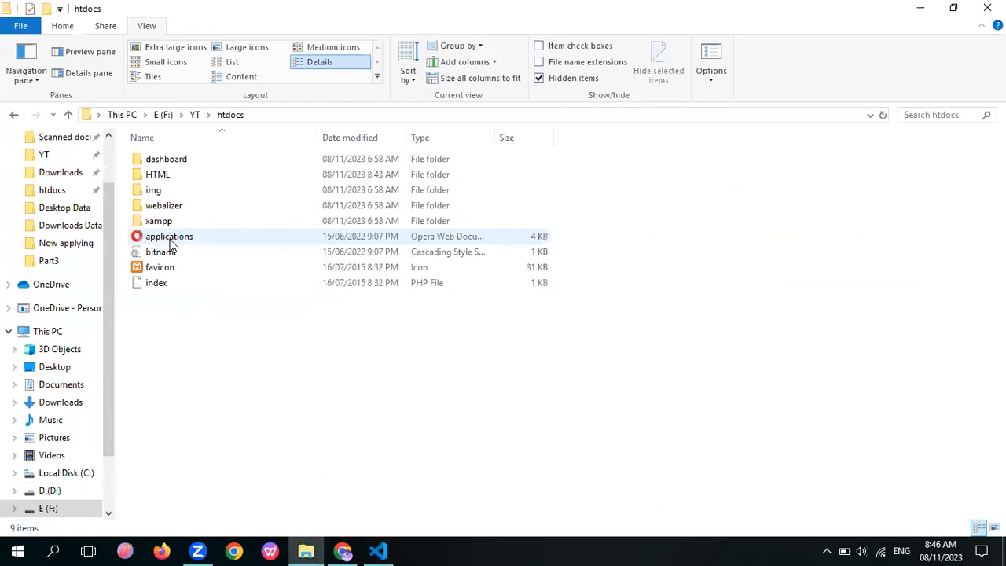
Delete the HTML folder in htdocs and create a new folder named HTML in its place
left_click(180, 180)
key("Delete")
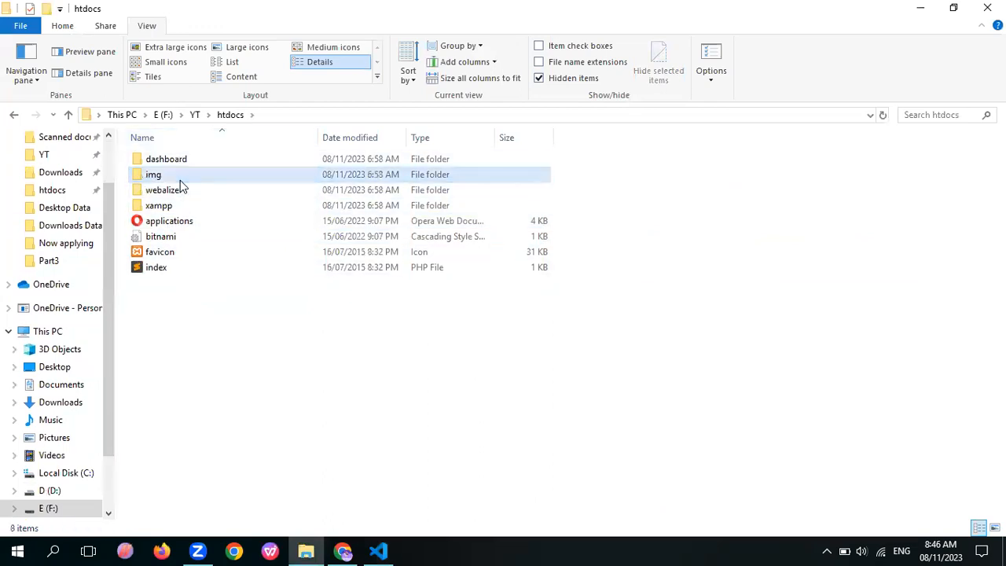
left_click(132, 335)
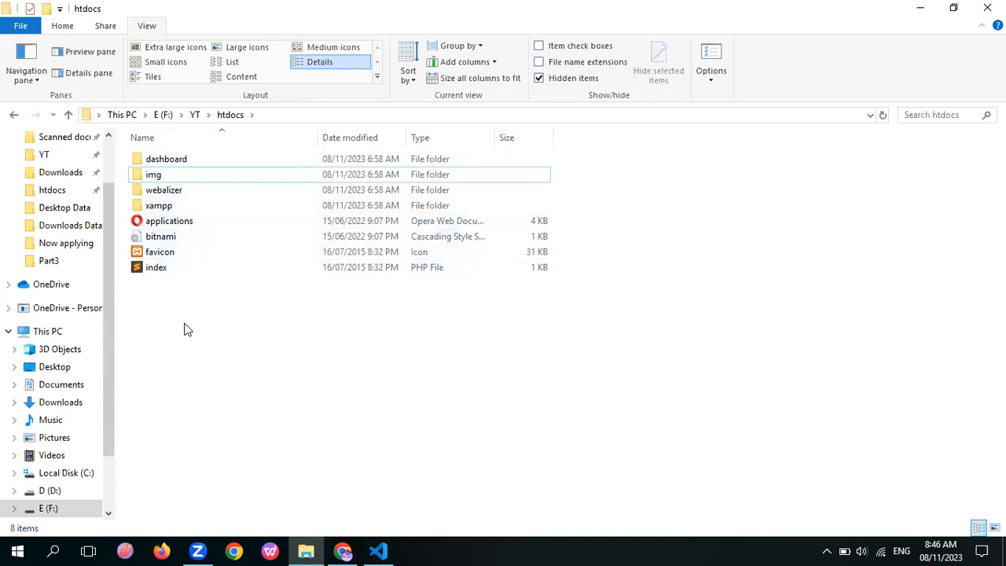
key("ctrl+shift+n")
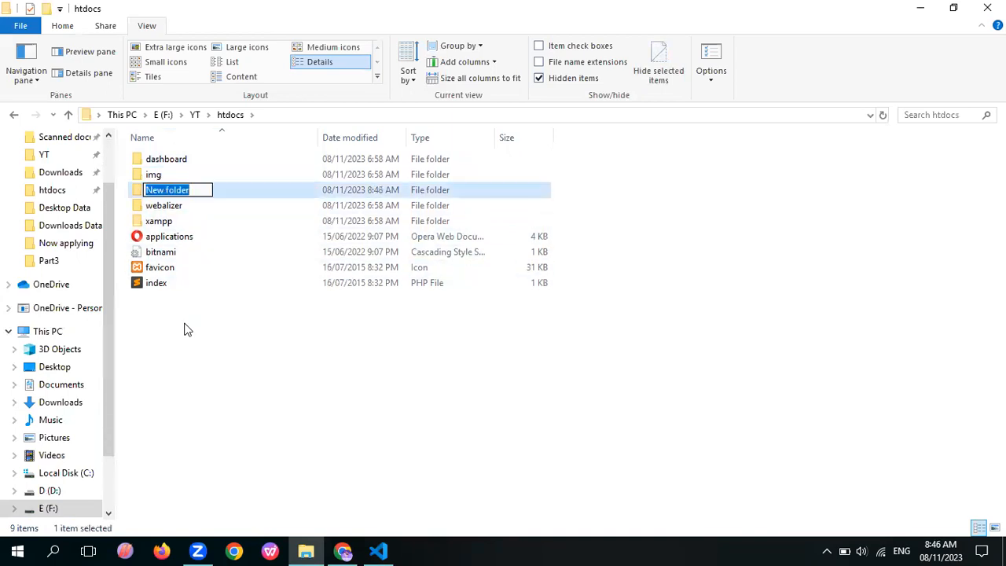
type("HTML")
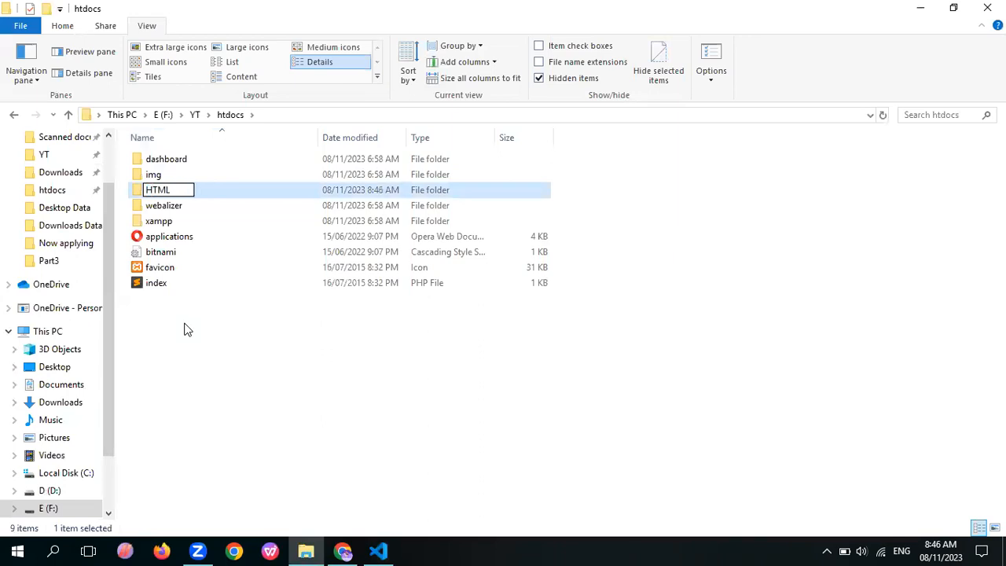
key("Return")
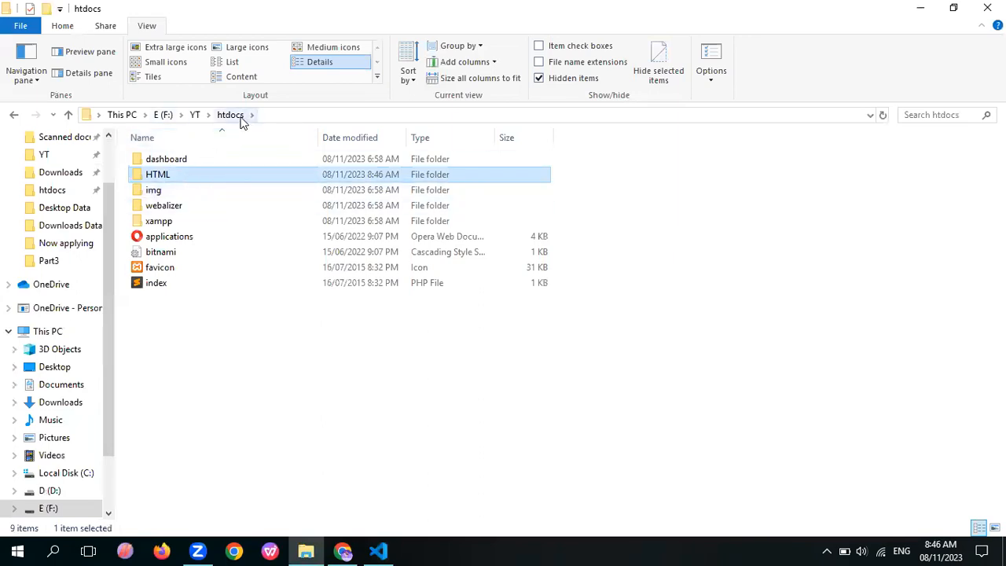
View the contents of the new HTML folder, return to htdocs and compare with the folder open in Visual Studio Code
double_click(186, 180)
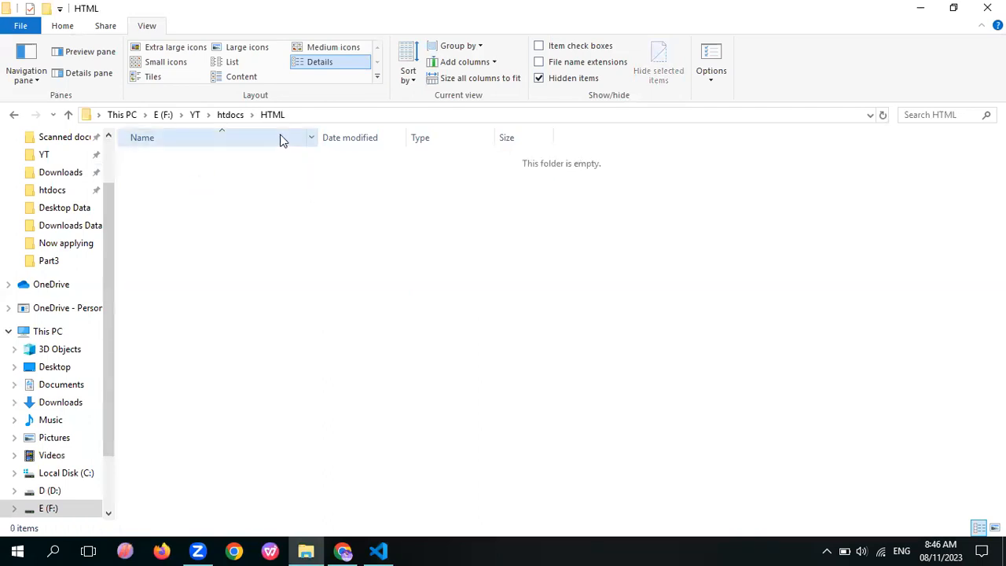
left_click(231, 116)
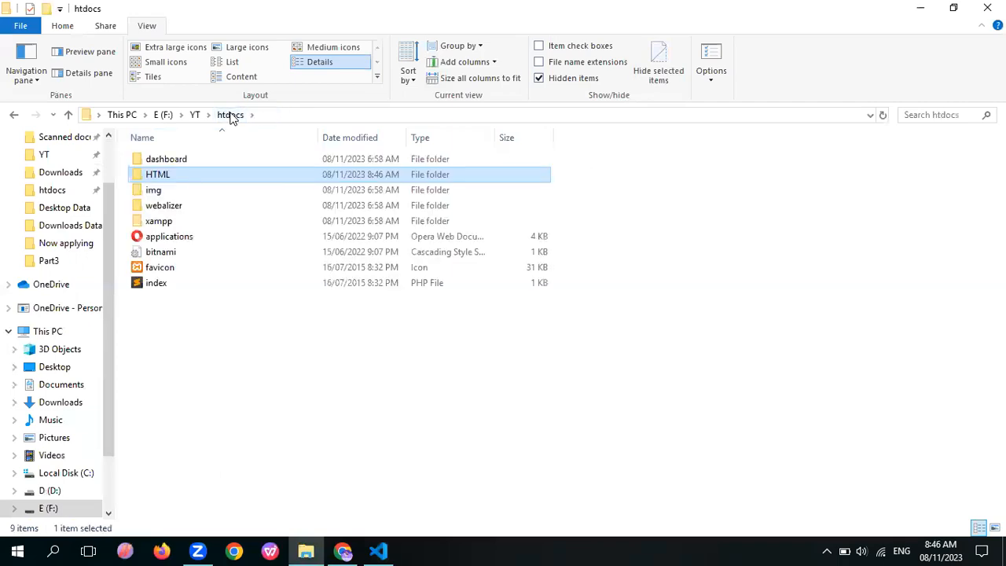
left_click(380, 551)
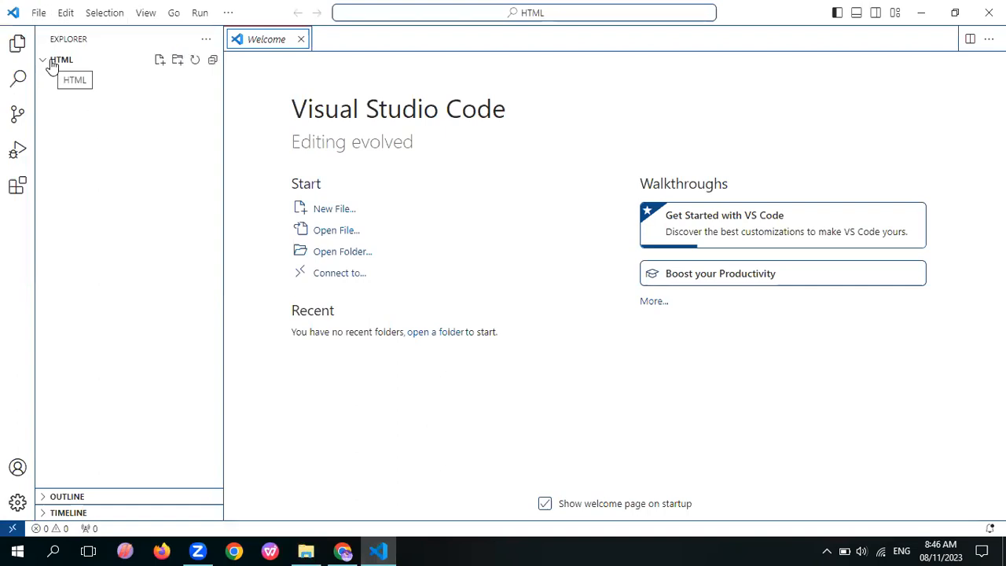
Switch back to File Explorer and create a second folder named Lec2 in htdocs
left_click(305, 551)
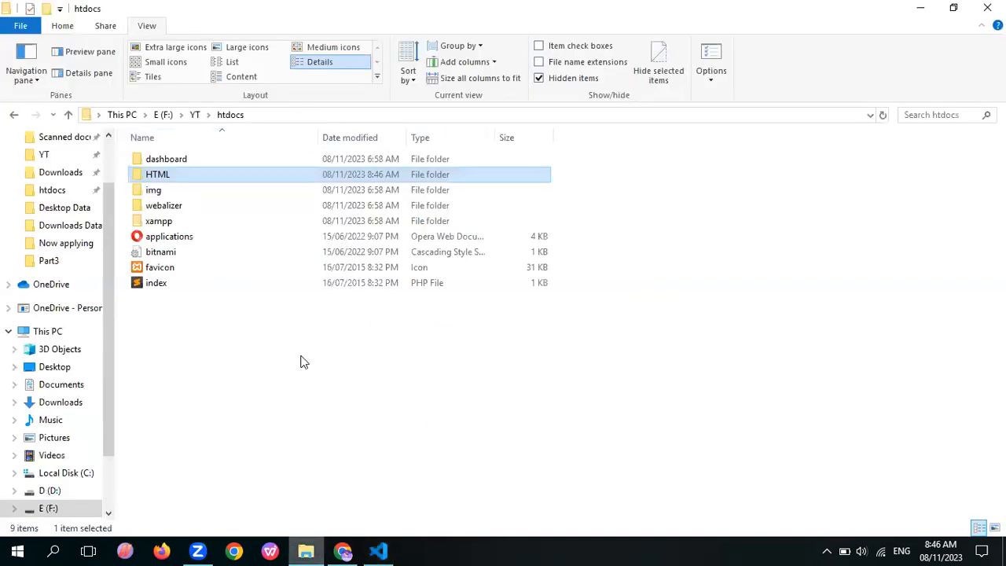
left_click(306, 416)
key("ctrl+shift+n")
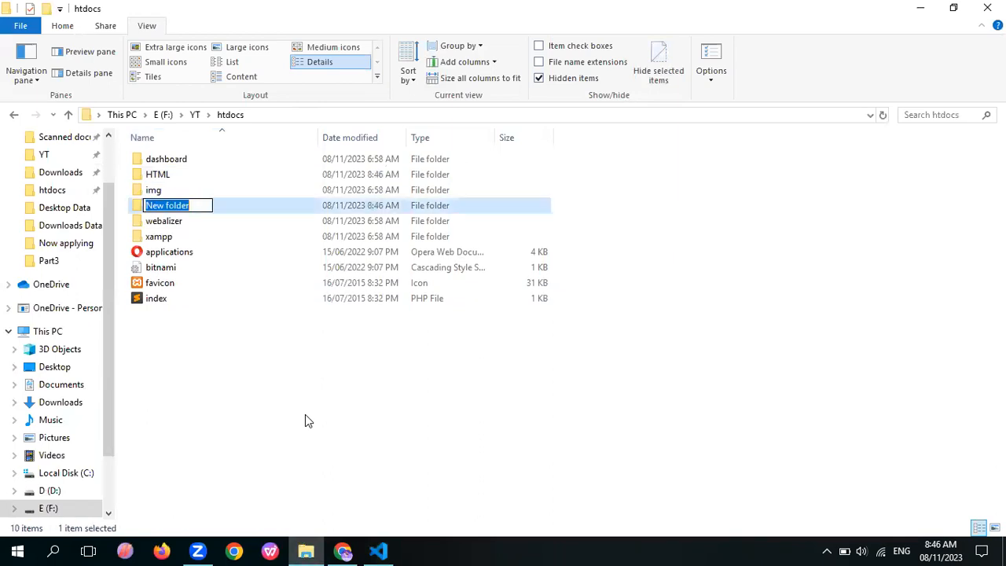
type("L")
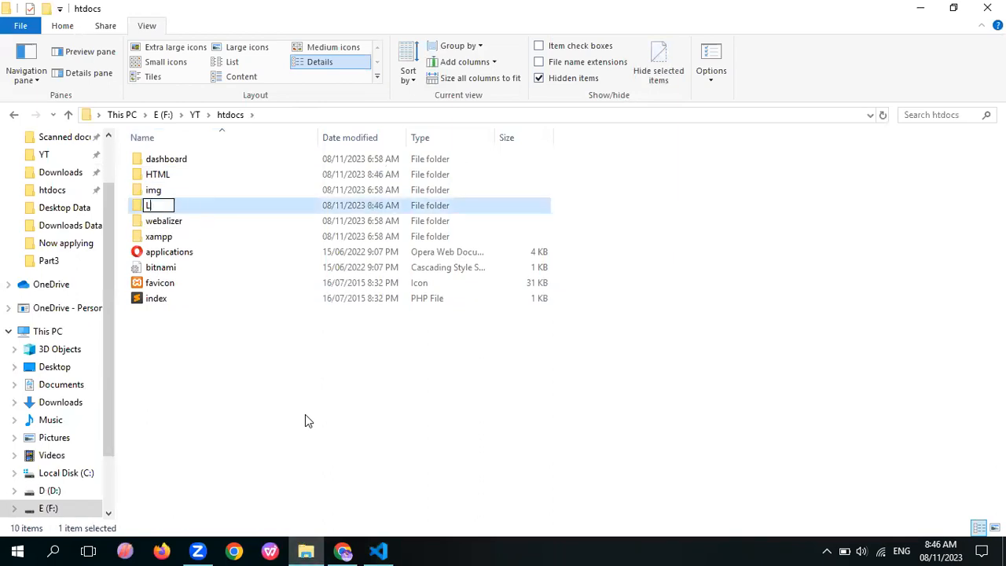
type("ec2")
key("Return")
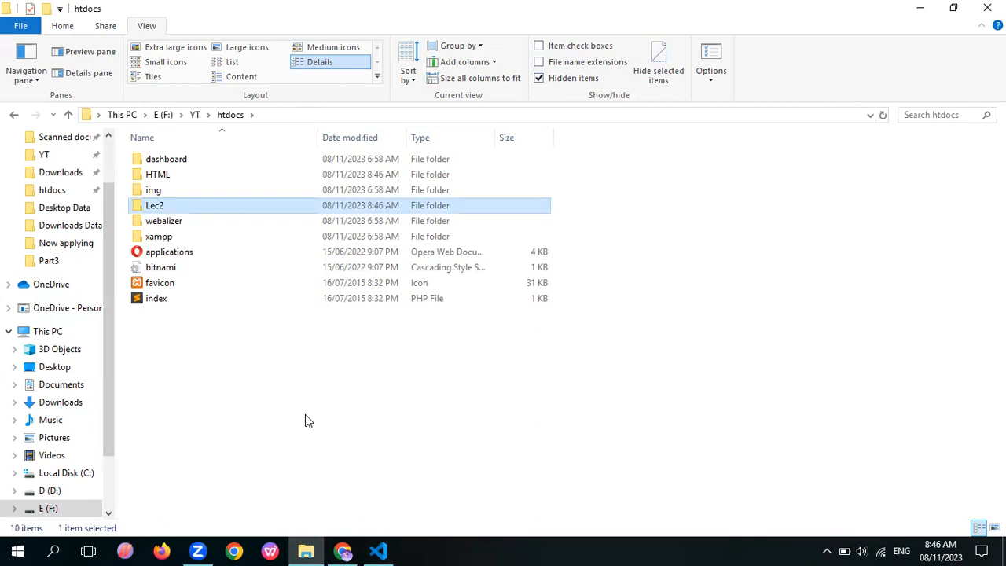
Switch to Visual Studio Code, add the Lec2 folder to the workspace and trust the authors of its files
left_click(378, 550)
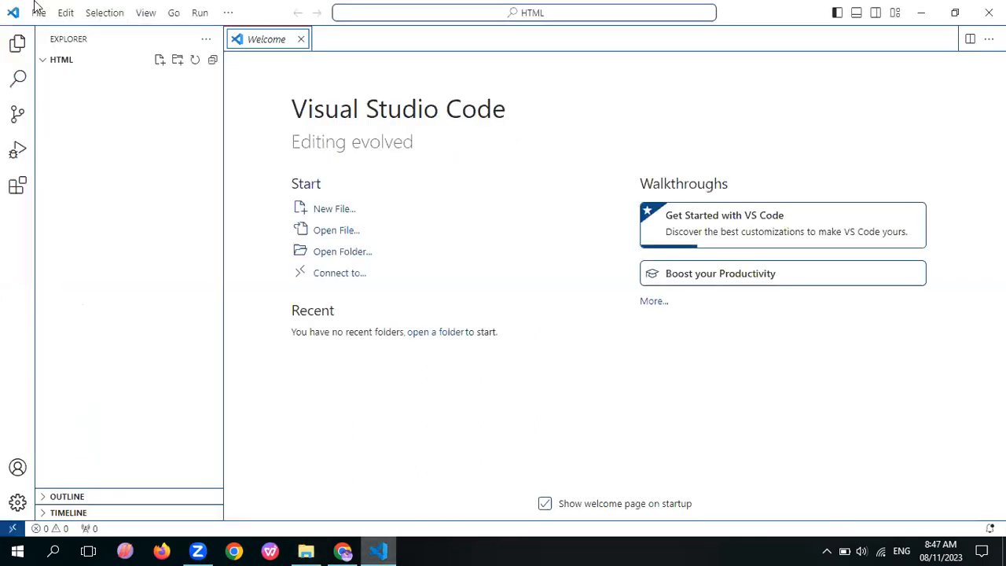
left_click(36, 13)
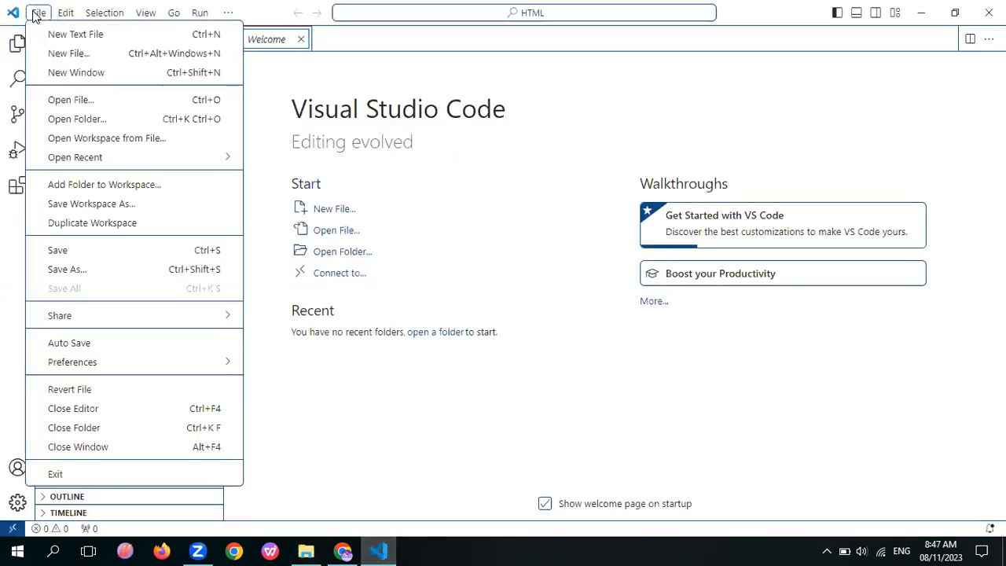
left_click(105, 185)
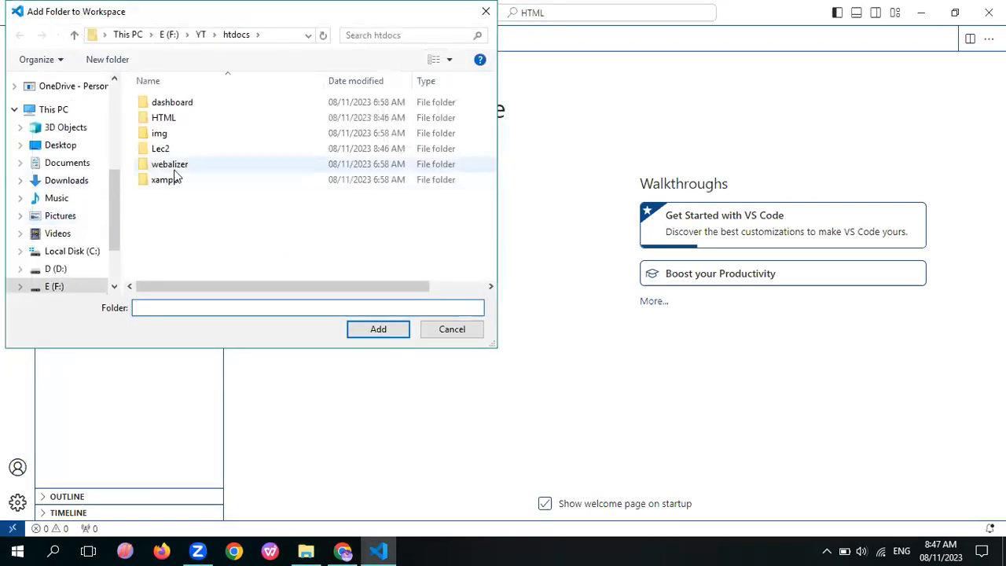
left_click(185, 149)
left_click(375, 327)
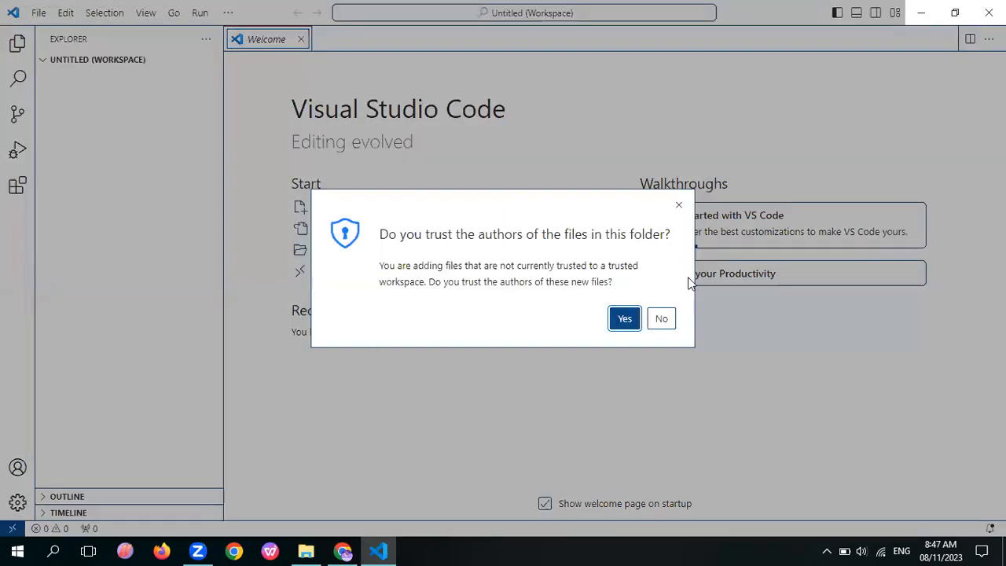
left_click(625, 320)
Create a new file named 1.html in the Lec2 folder of the workspace
left_click(59, 99)
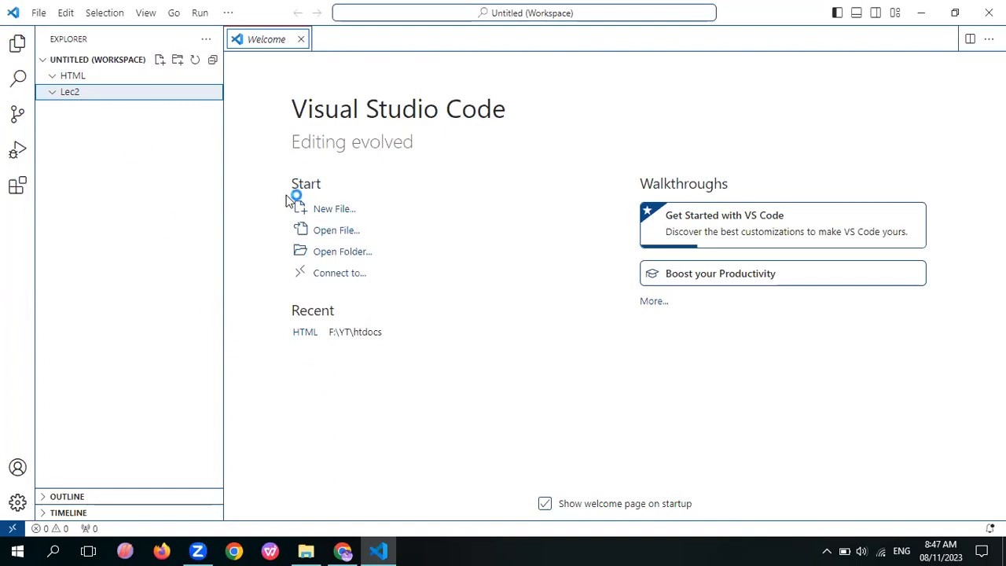
left_click(326, 213)
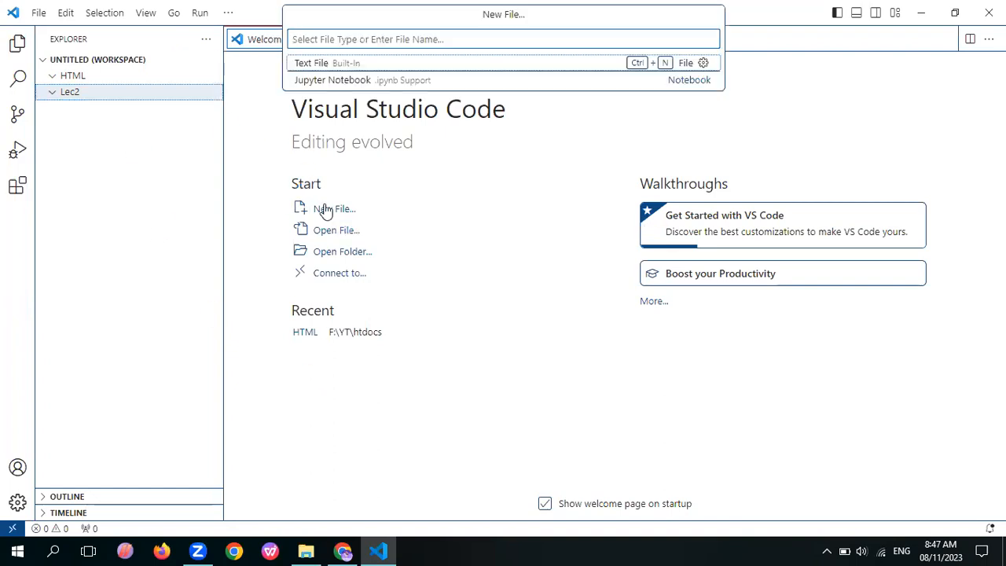
left_click(60, 95)
right_click(60, 94)
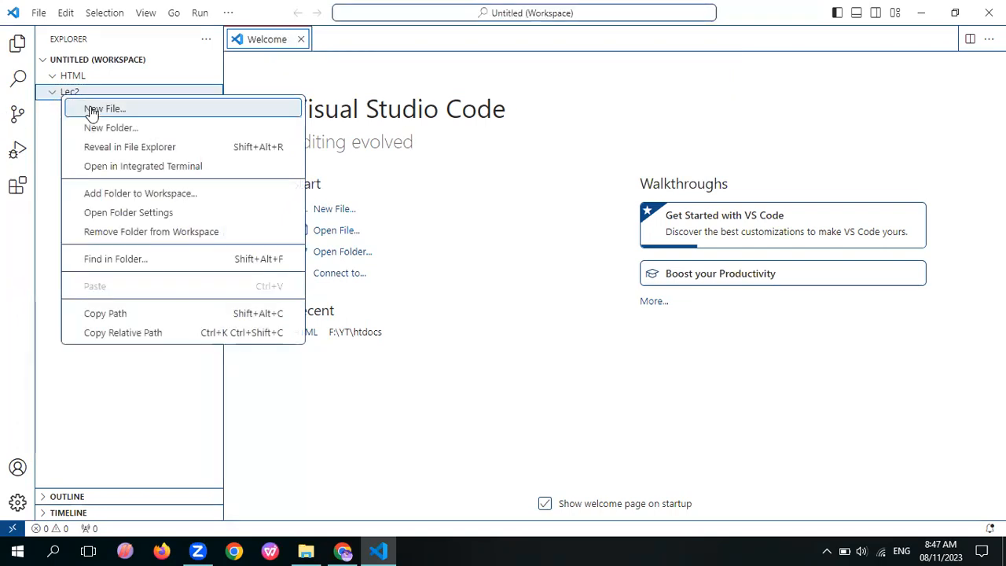
left_click(92, 111)
type("1.ht")
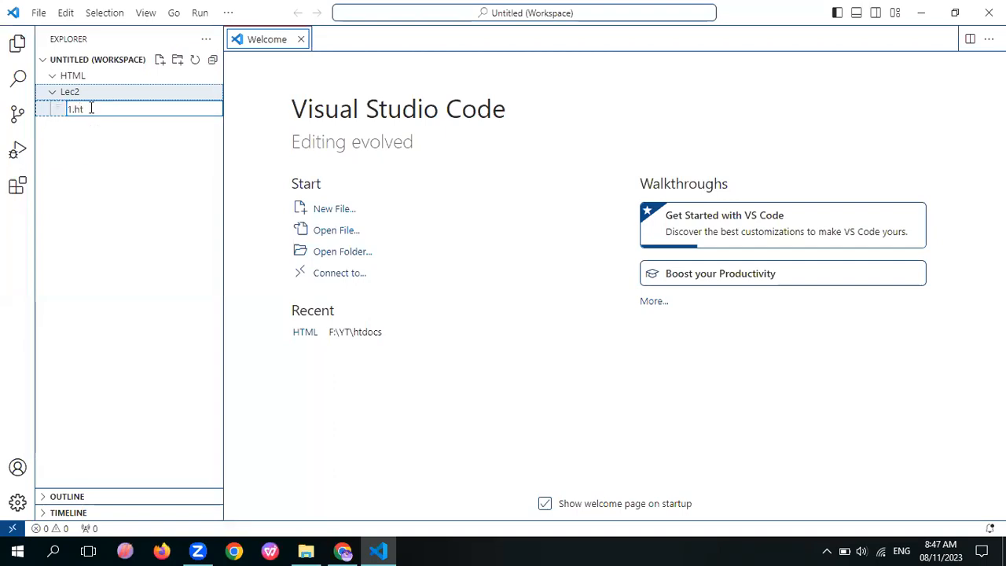
type("ml")
key("Return")
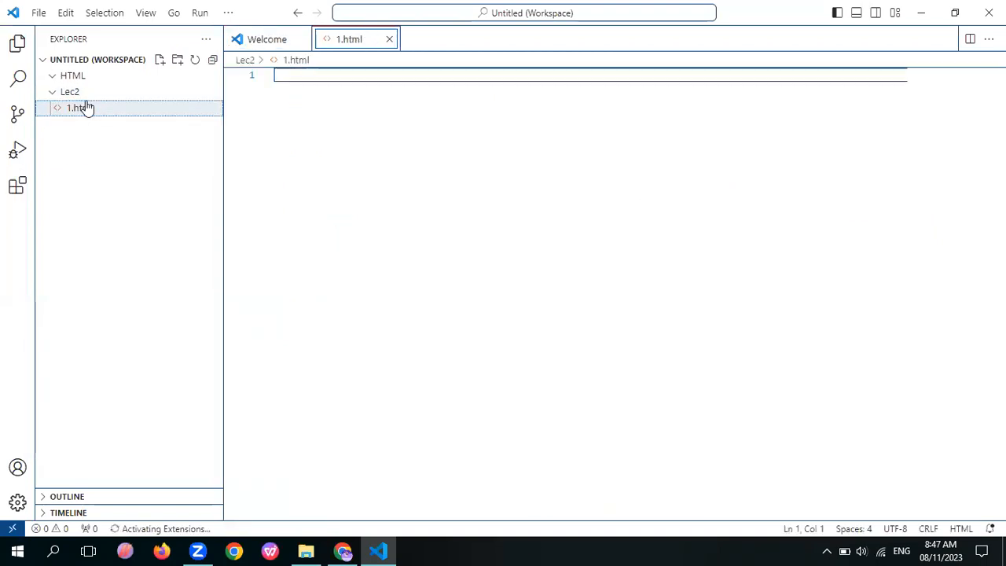
Collapse the HTML and Lec2 folders in the workspace tree and expand Lec2 again
left_click(49, 96)
left_click(54, 77)
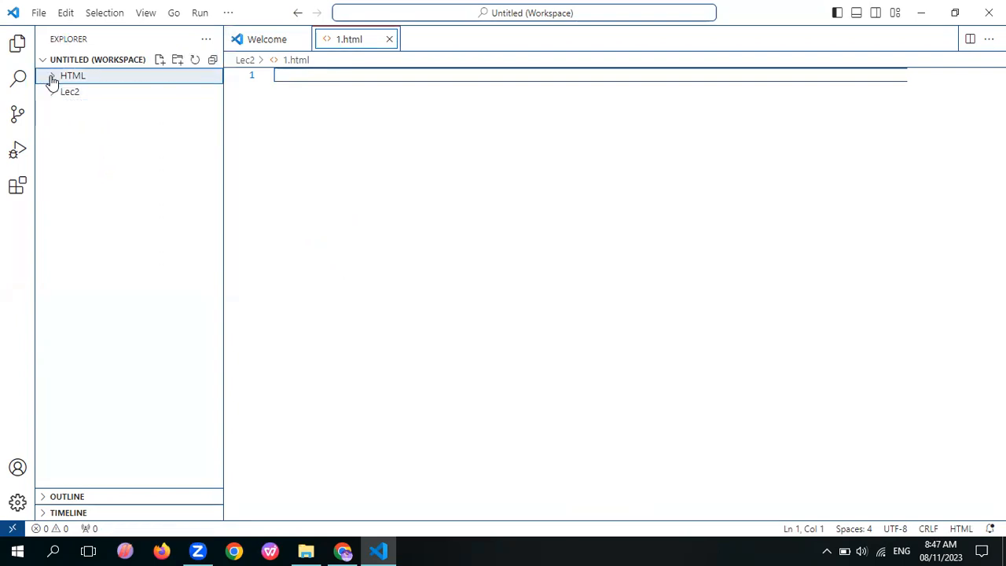
left_click(52, 98)
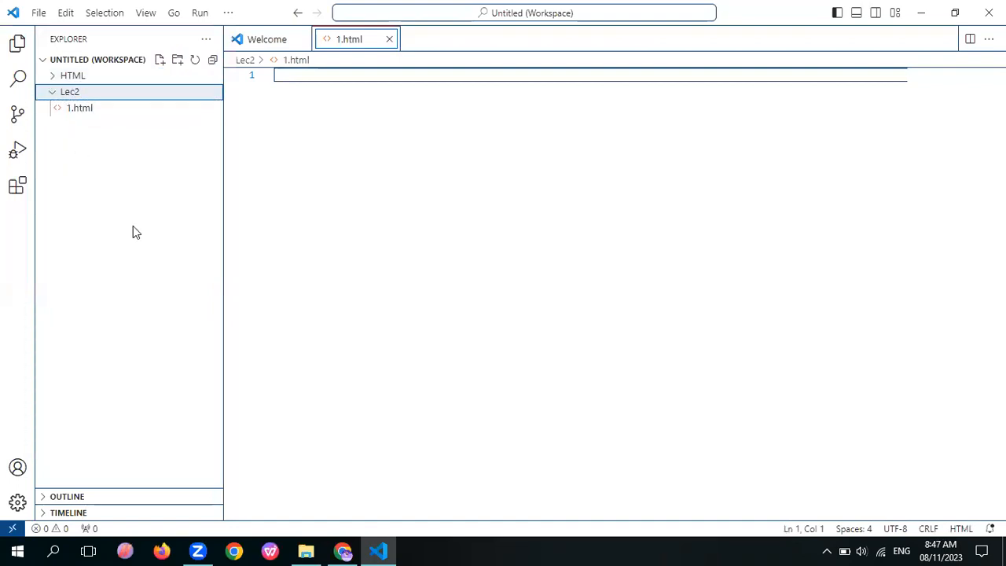
Switch to File Explorer and view which programs are offered for opening the index PHP file in htdocs
mouse_move(307, 551)
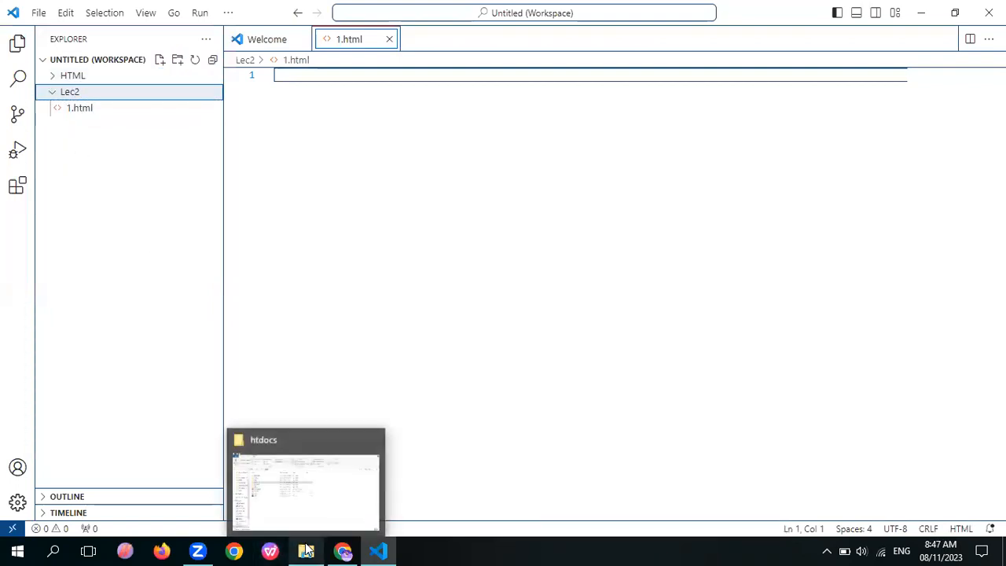
left_click(308, 495)
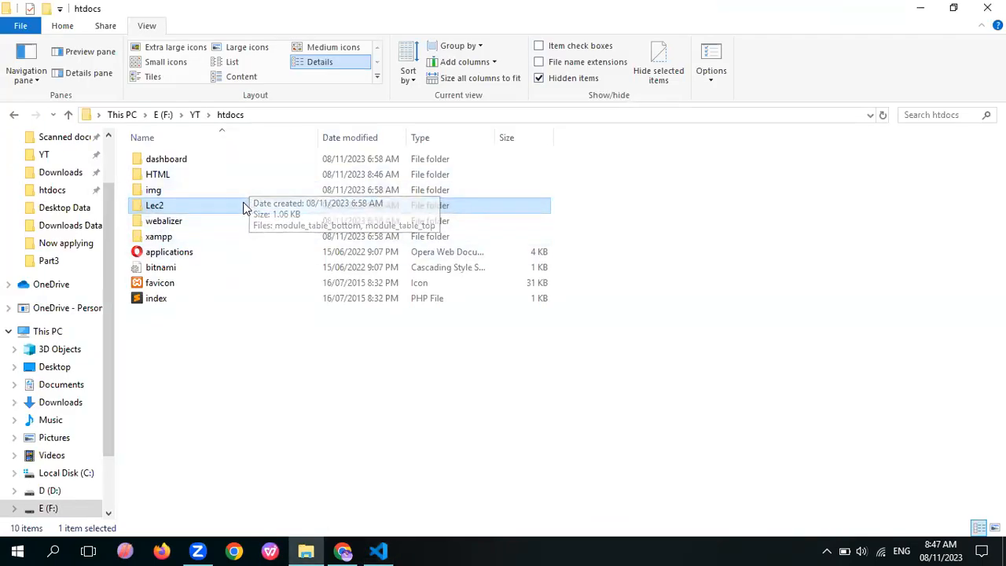
right_click(189, 299)
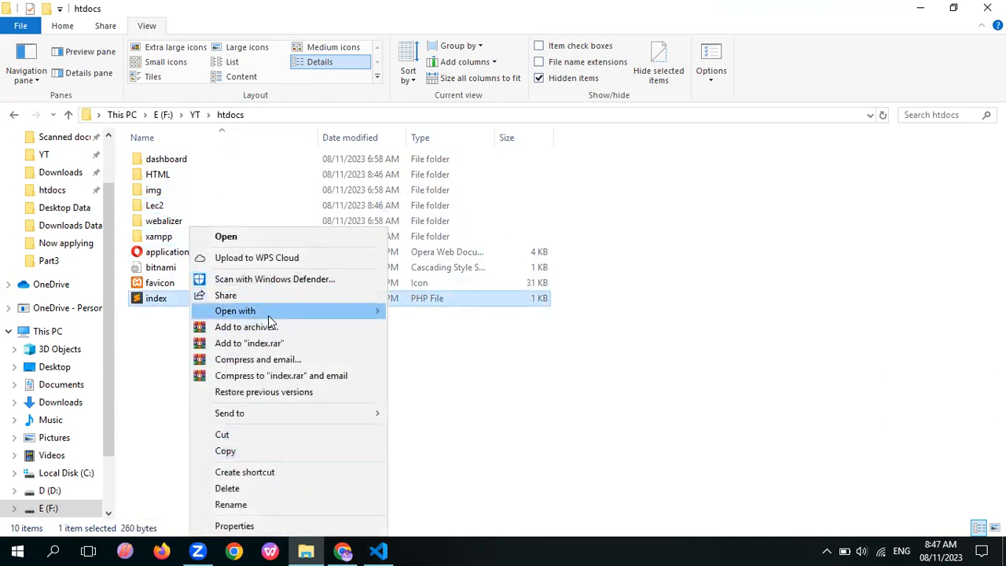
mouse_move(315, 315)
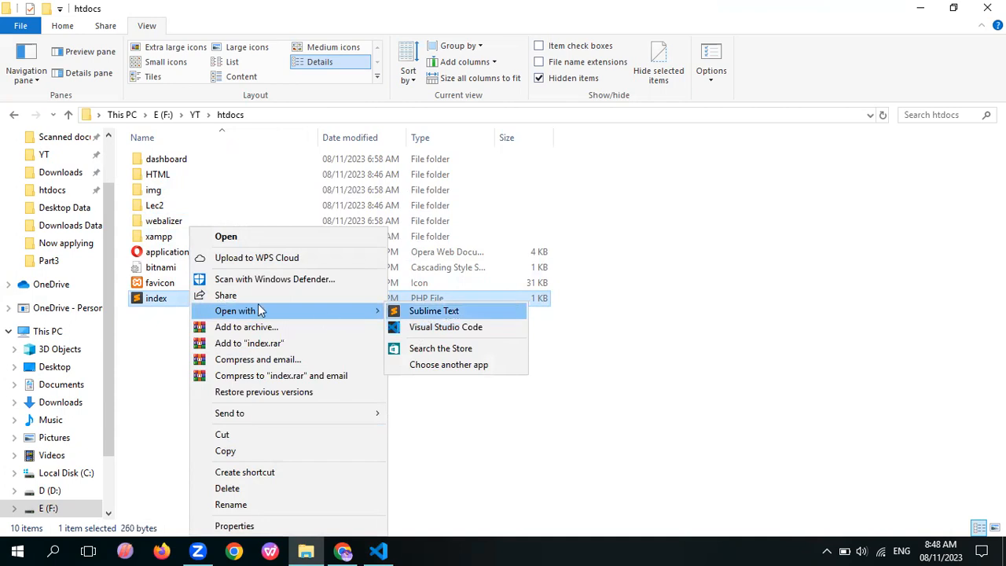
left_click(152, 349)
Return to Visual Studio Code and collapse the Lec2 folder in the workspace tree
left_click(379, 550)
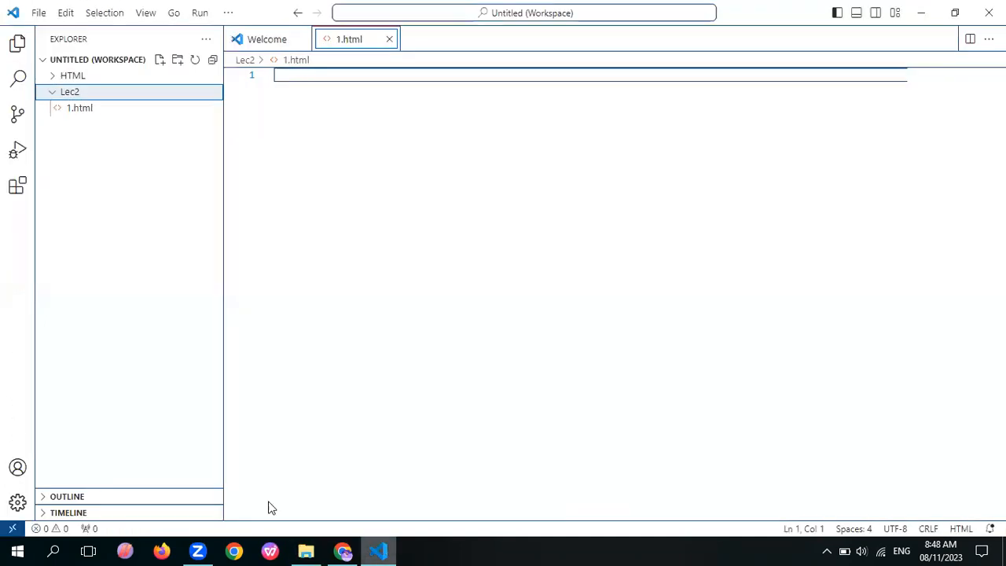
left_click(81, 95)
left_click_drag(81, 95, 140, 85)
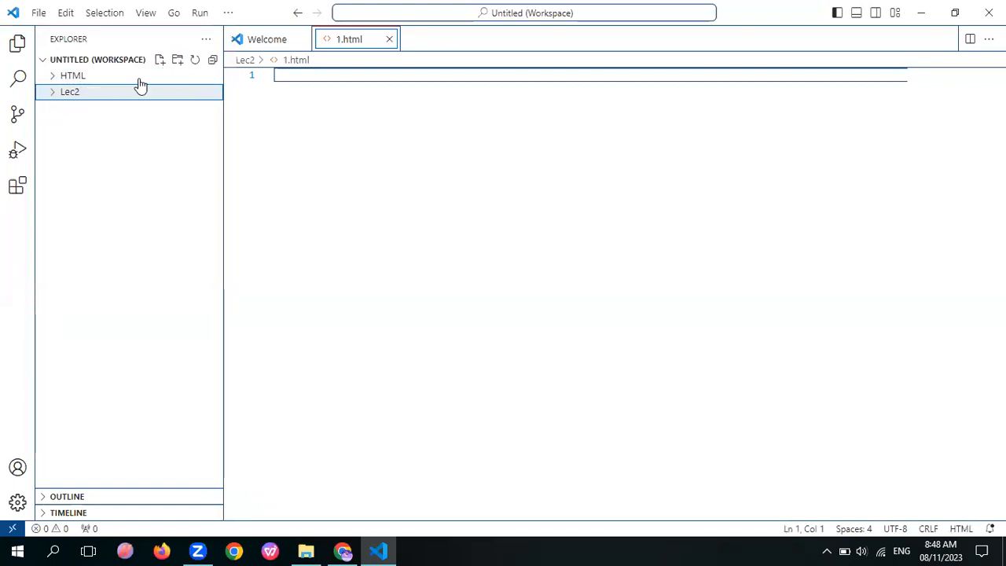